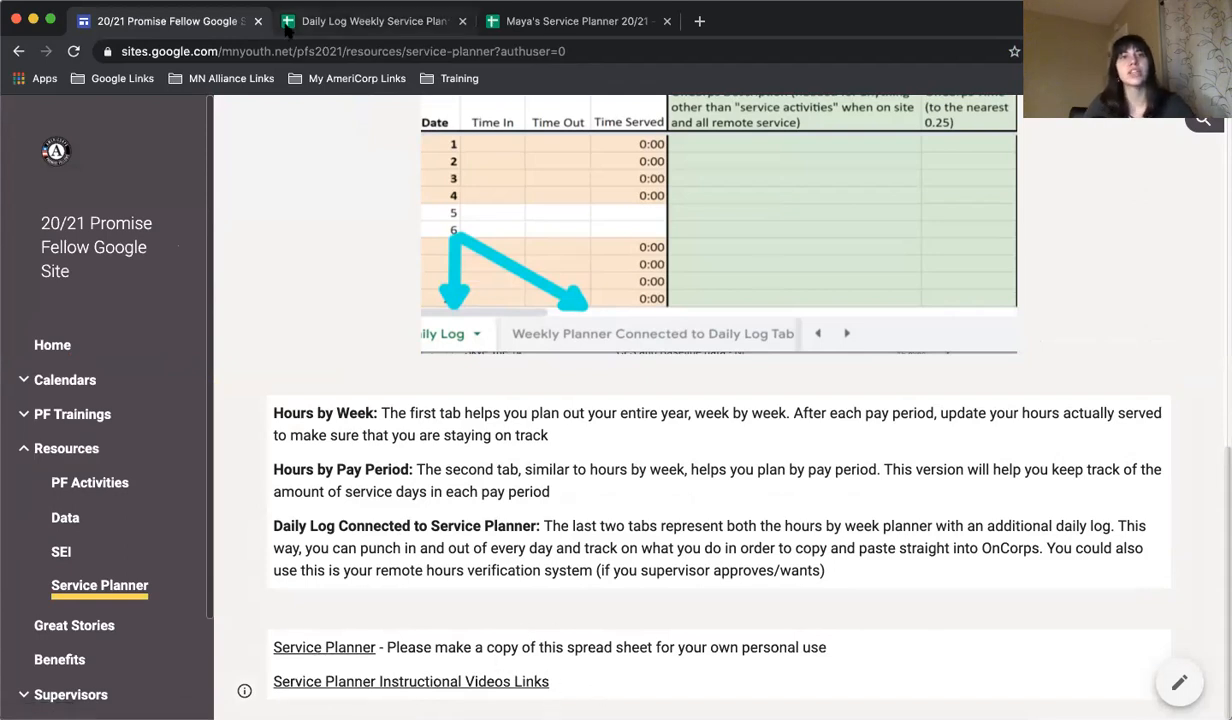
# Switch to the Daily Log Weekly Service Planner spreadsheet and examine September's dates, service entries and half-month sum rows in the daily log.
pyautogui.click(280, 28)
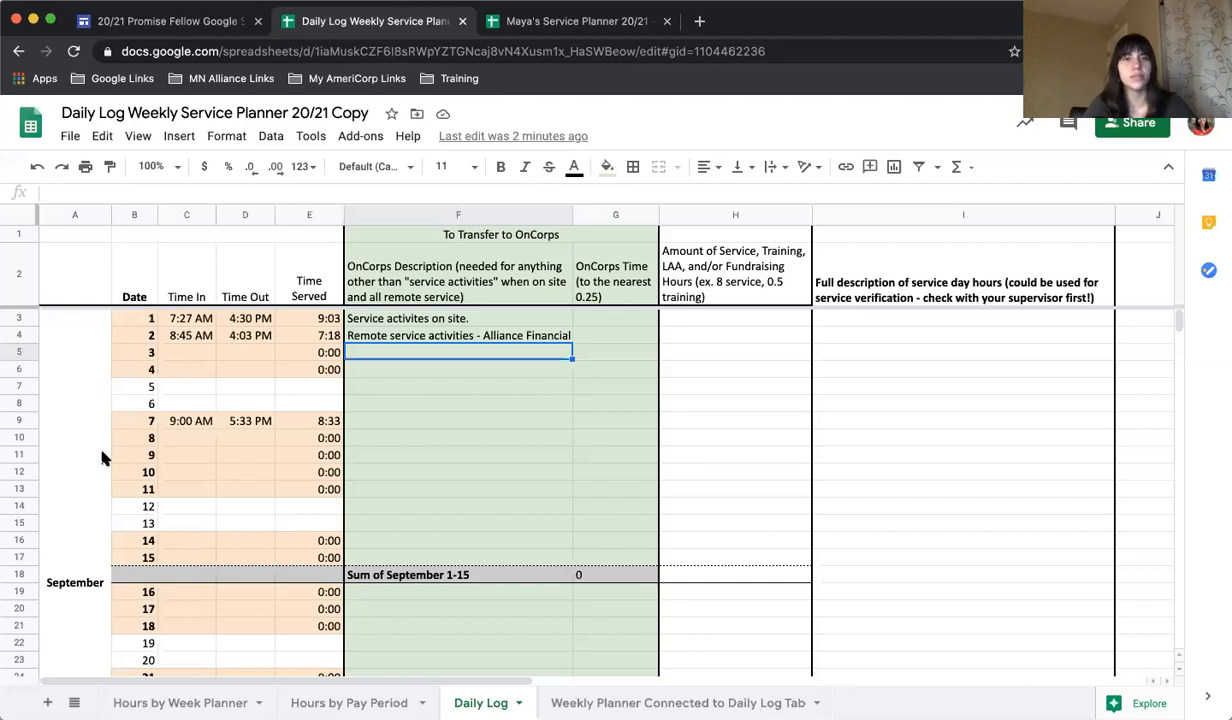
pyautogui.scroll(-2, 81, 425)
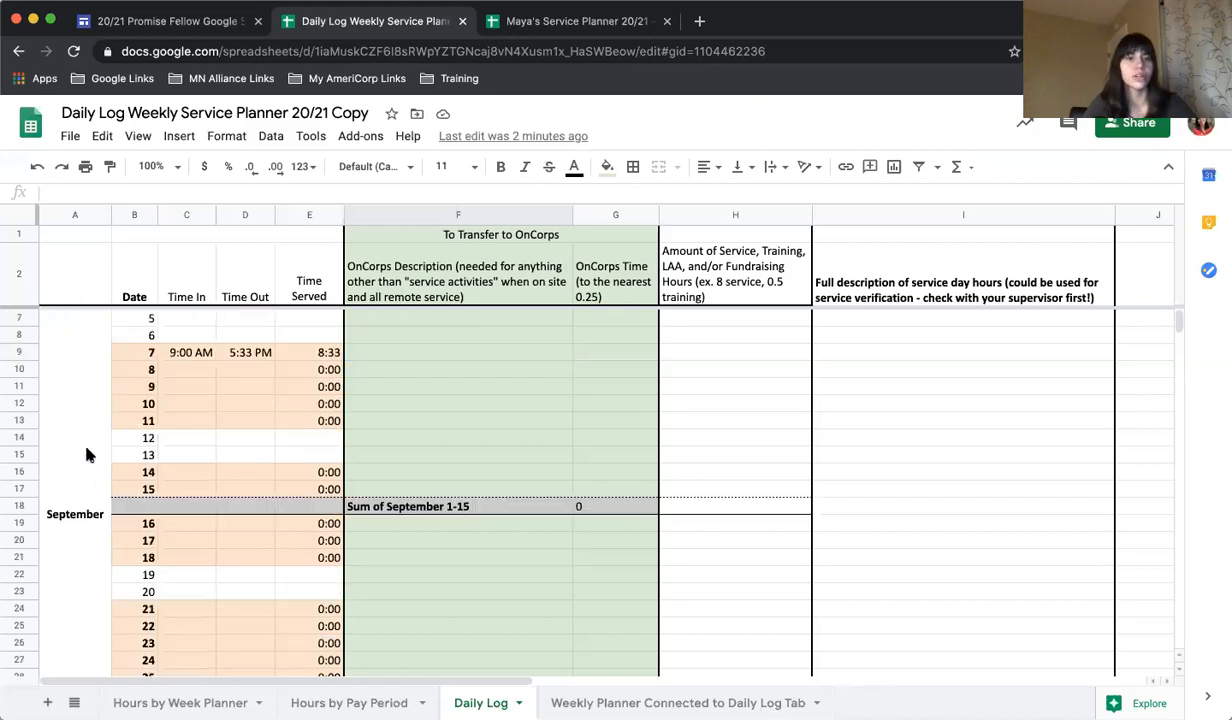
pyautogui.scroll(-3, 73, 536)
pyautogui.click(73, 536)
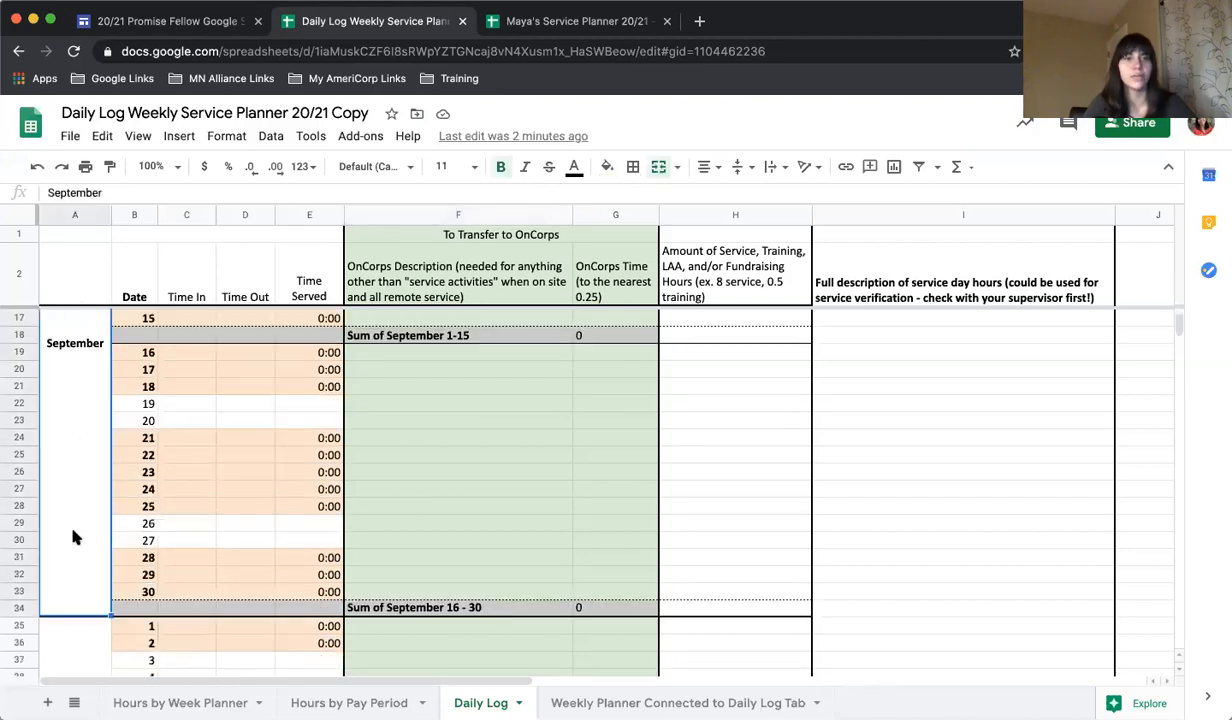
pyautogui.scroll(-4, 73, 536)
pyautogui.scroll(2, 73, 537)
pyautogui.scroll(5, 73, 537)
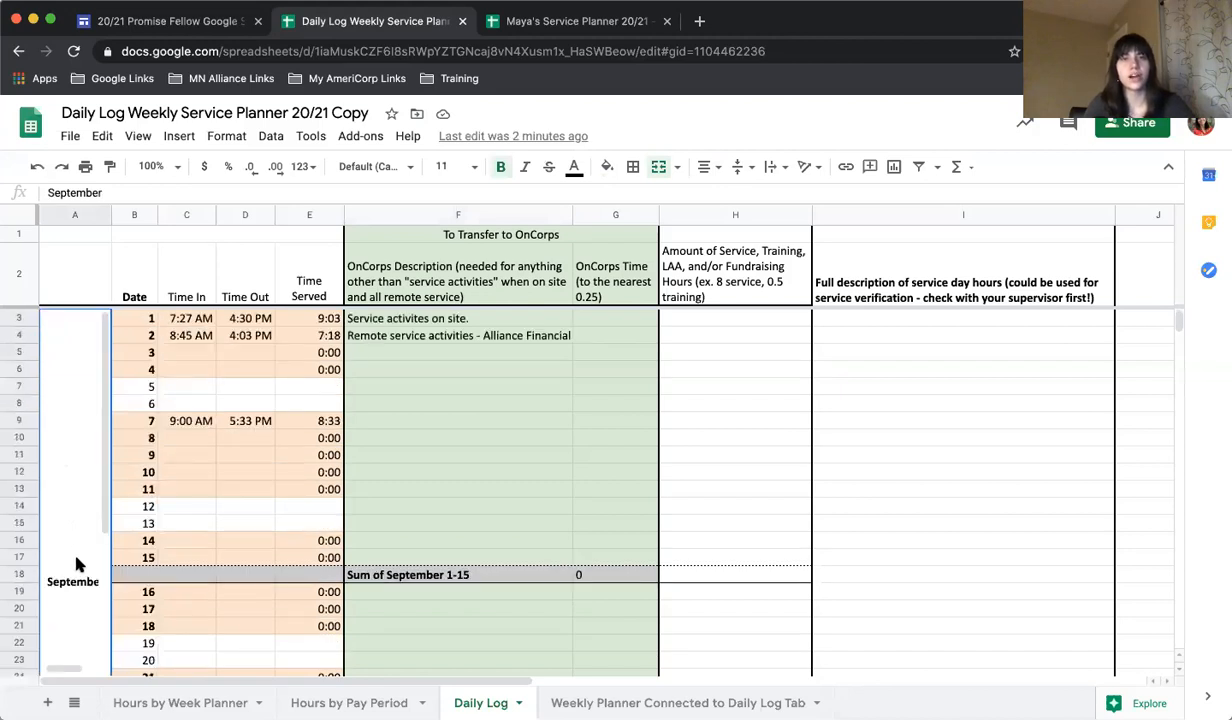
pyautogui.click(143, 320)
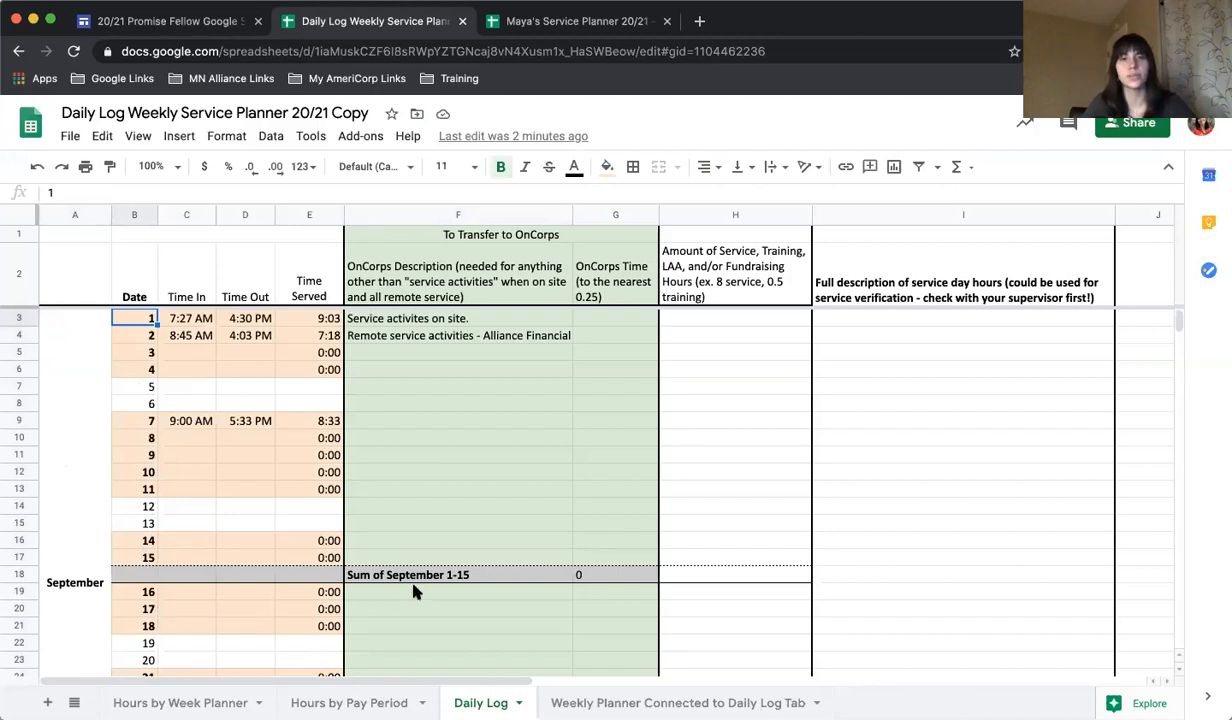
pyautogui.click(425, 420)
pyautogui.scroll(-1, 432, 515)
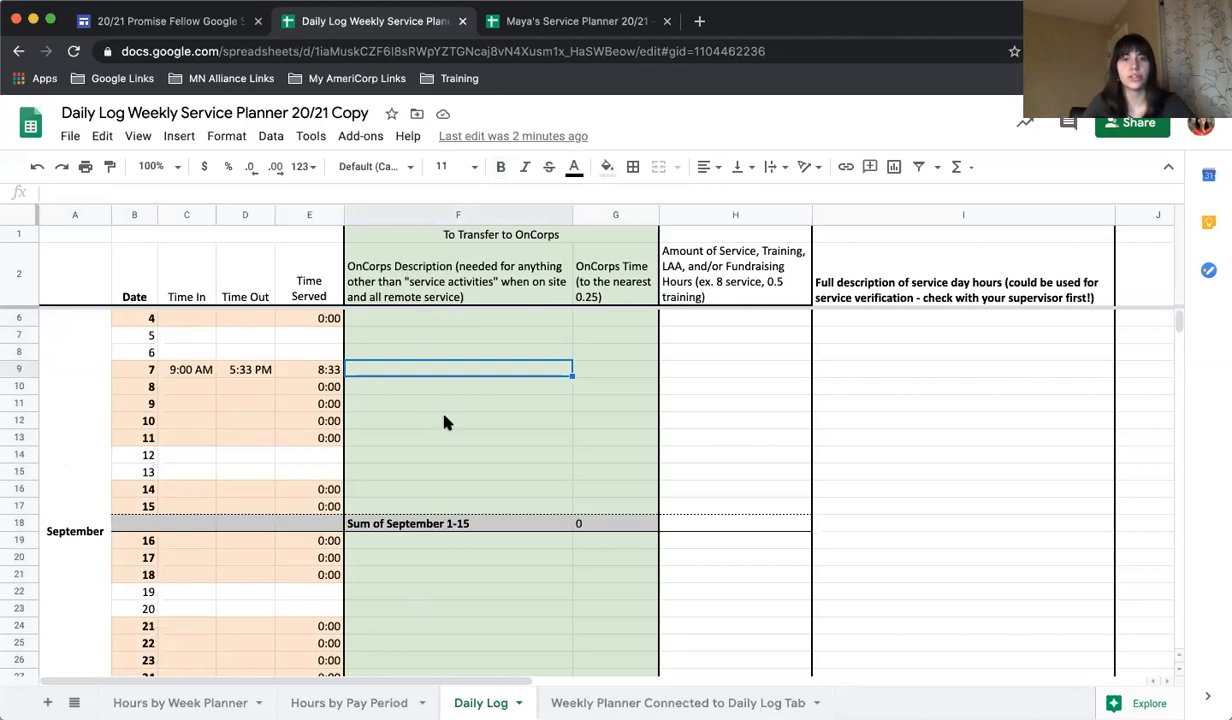
pyautogui.scroll(-2, 467, 558)
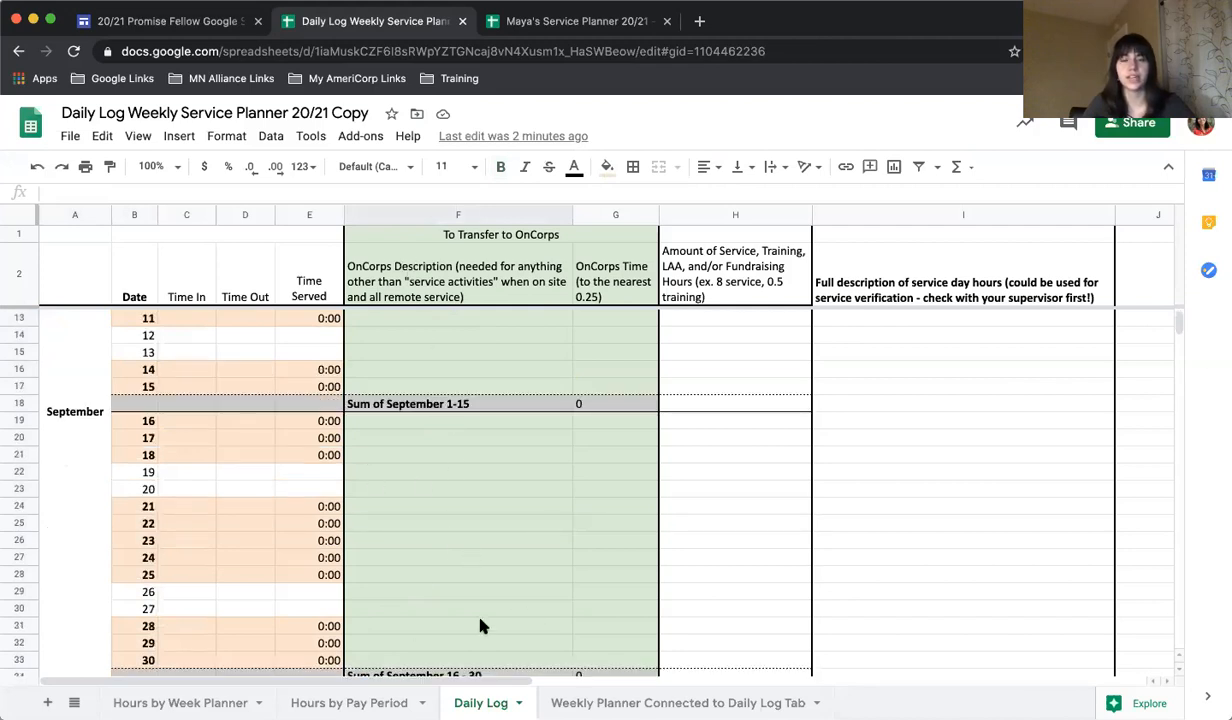
pyautogui.scroll(3, 480, 626)
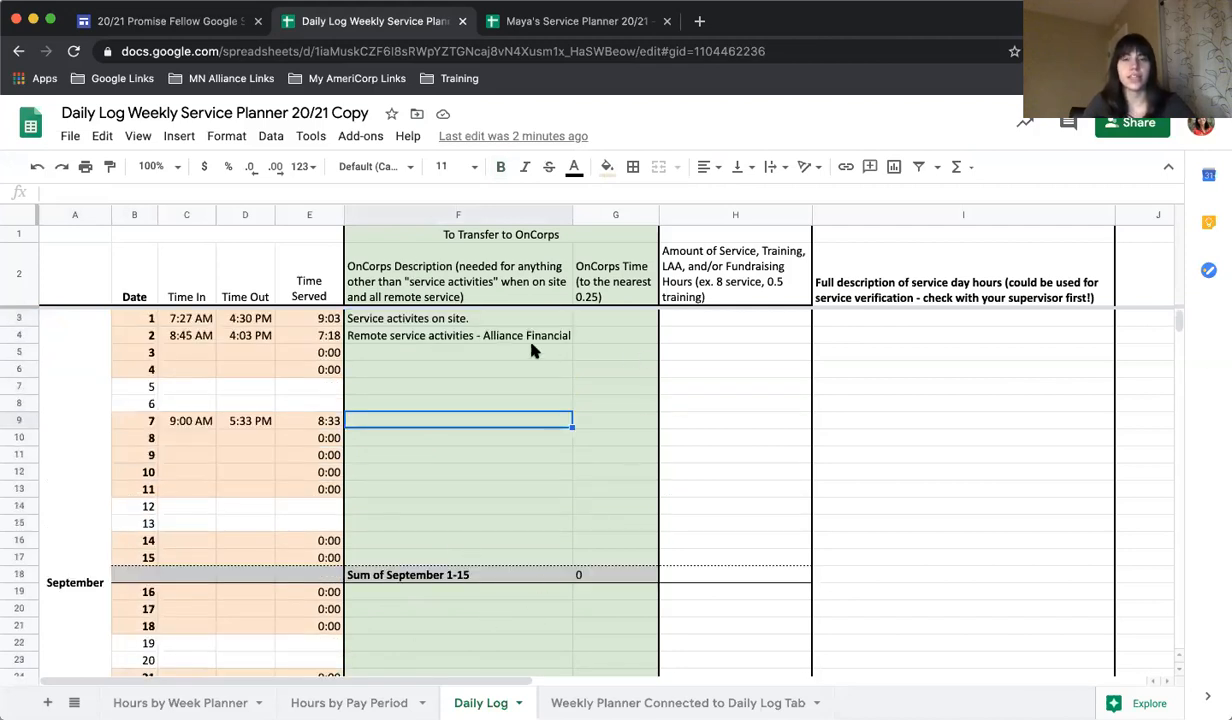
# Log September 8 with a time in of 9:00 AM and a time out of 5:33 PM.
pyautogui.click(192, 437)
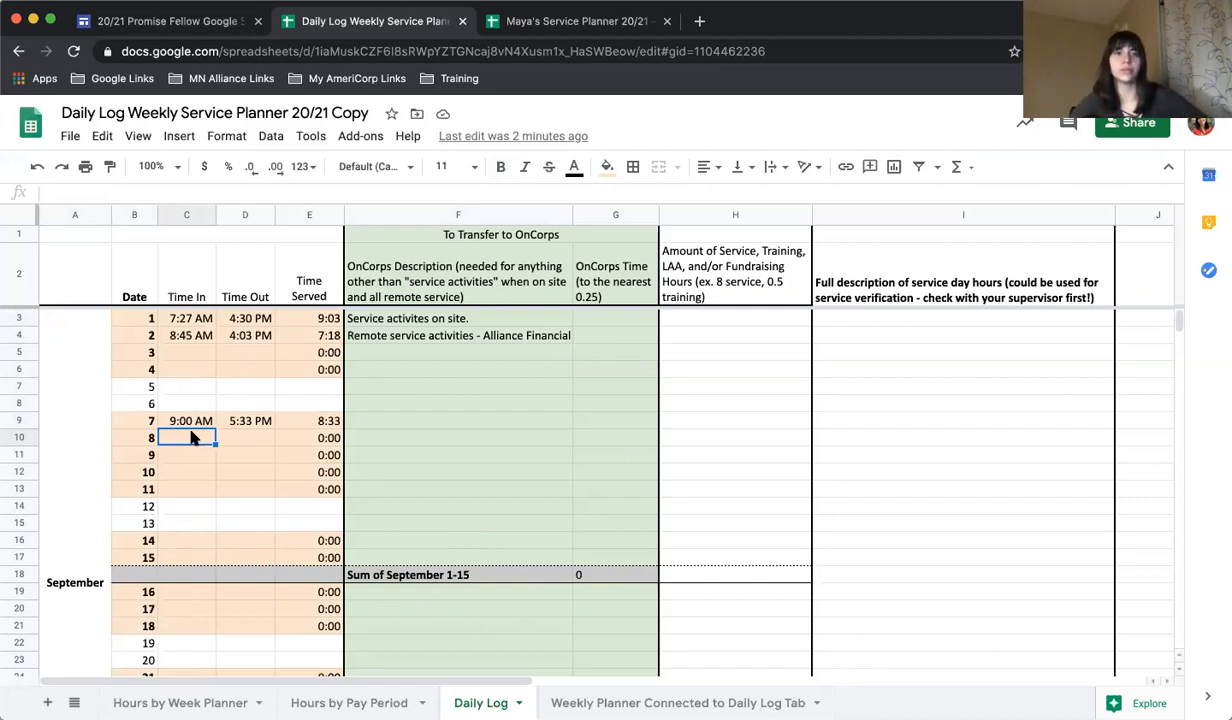
pyautogui.write('9')
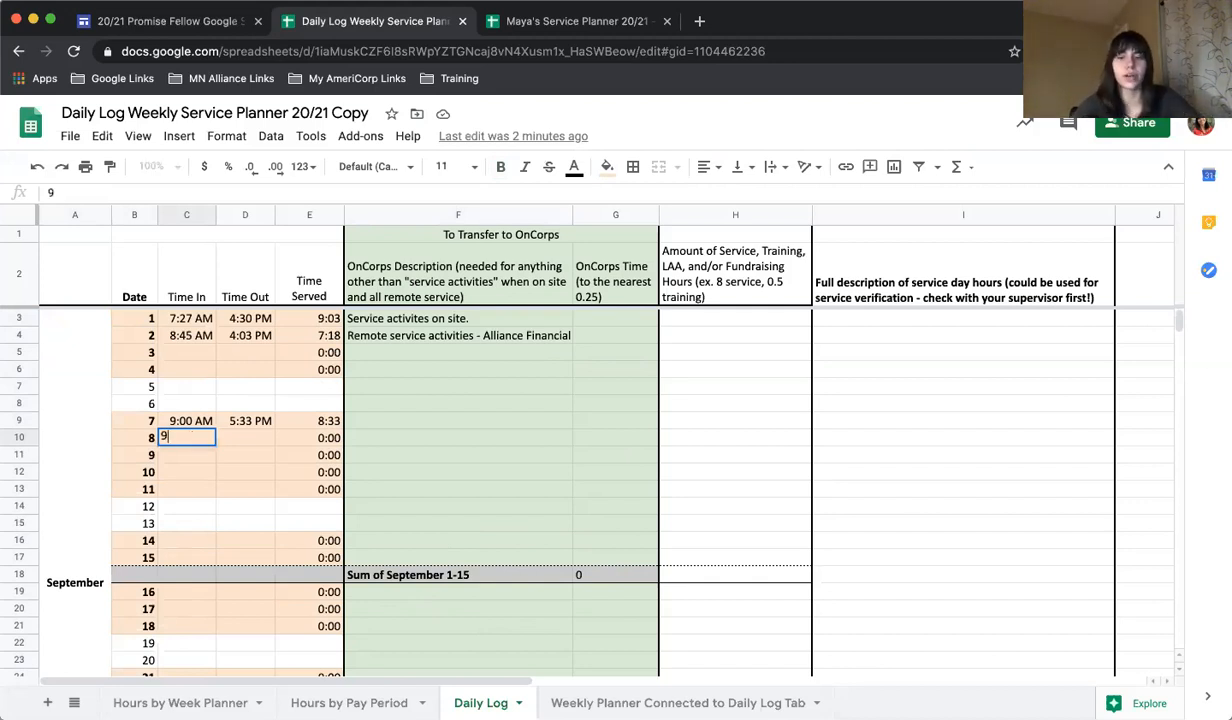
pyautogui.write(':00')
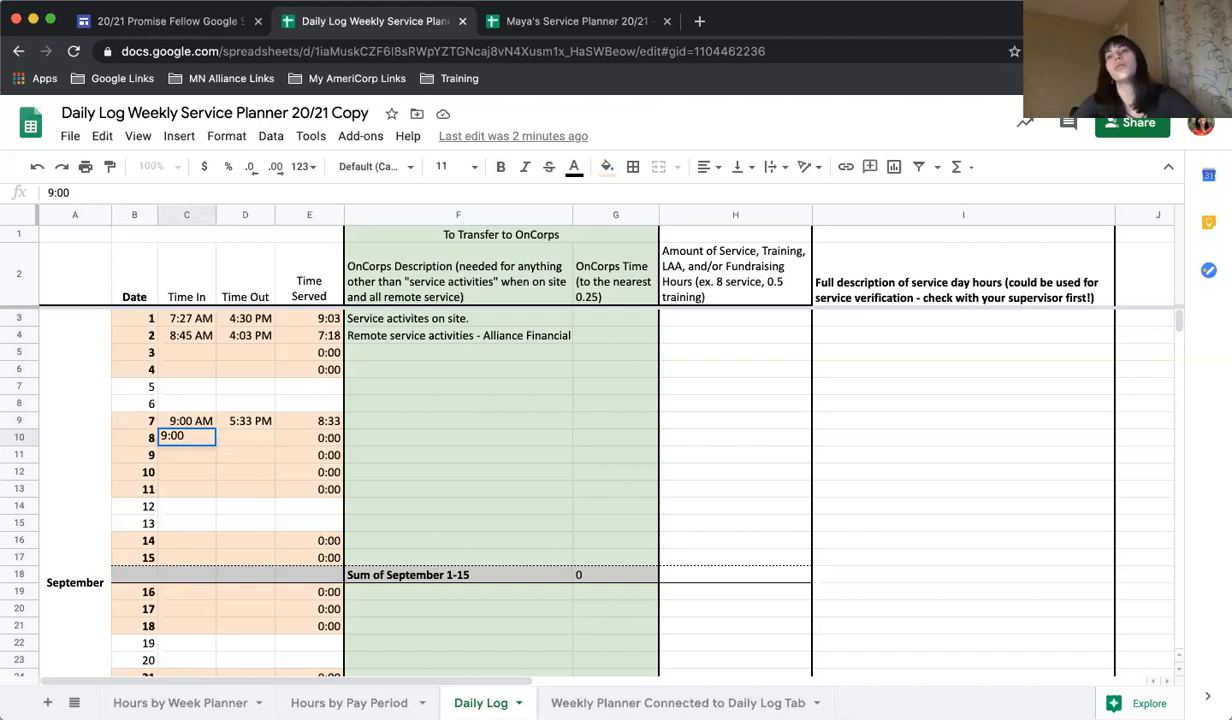
pyautogui.write('am')
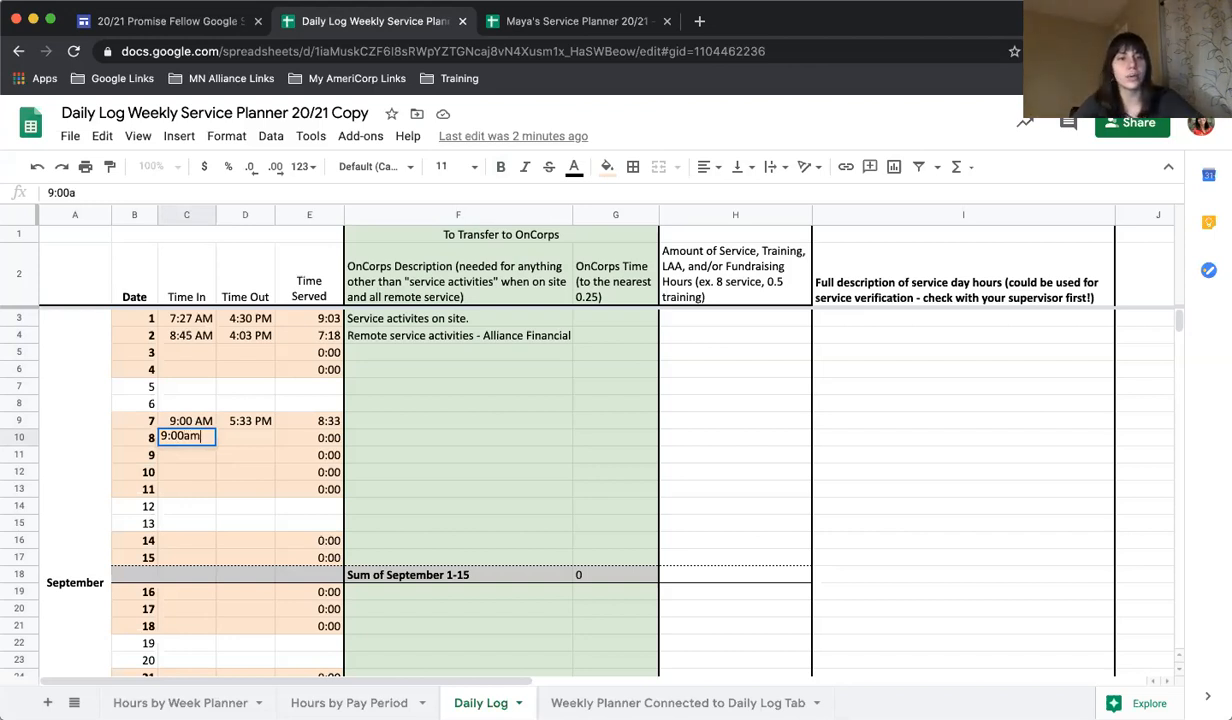
pyautogui.press('Tab')
pyautogui.write('5:33 pm')
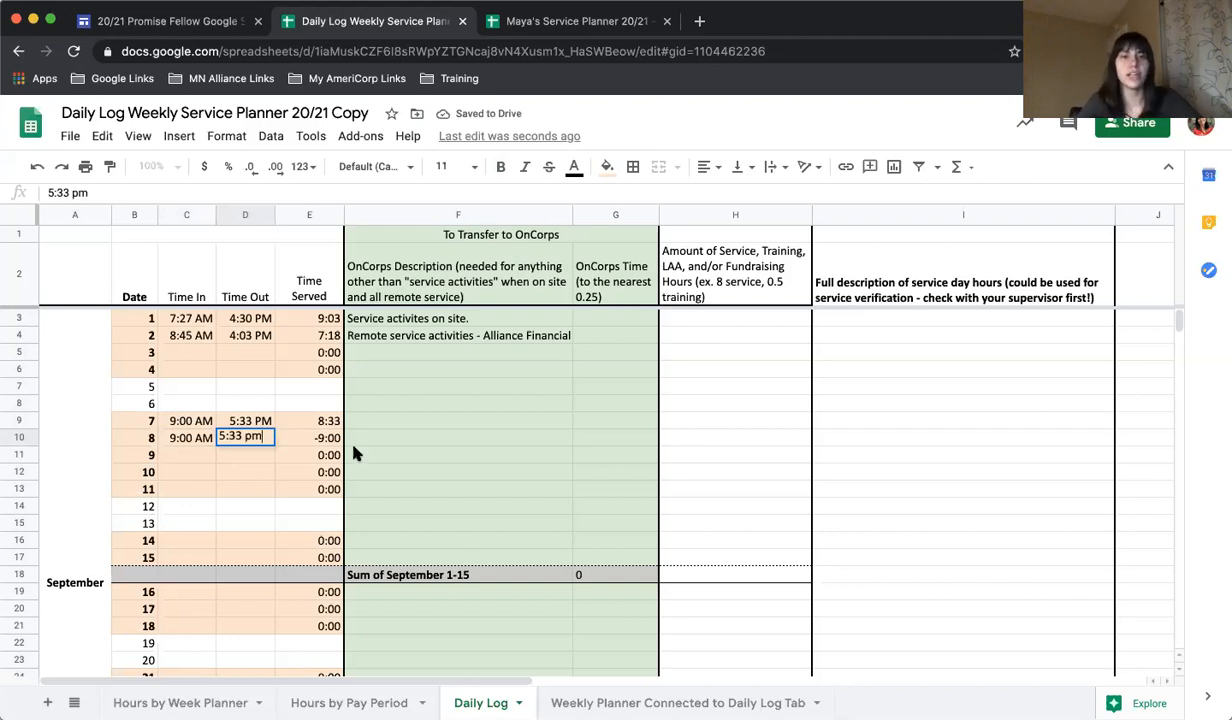
pyautogui.click(385, 437)
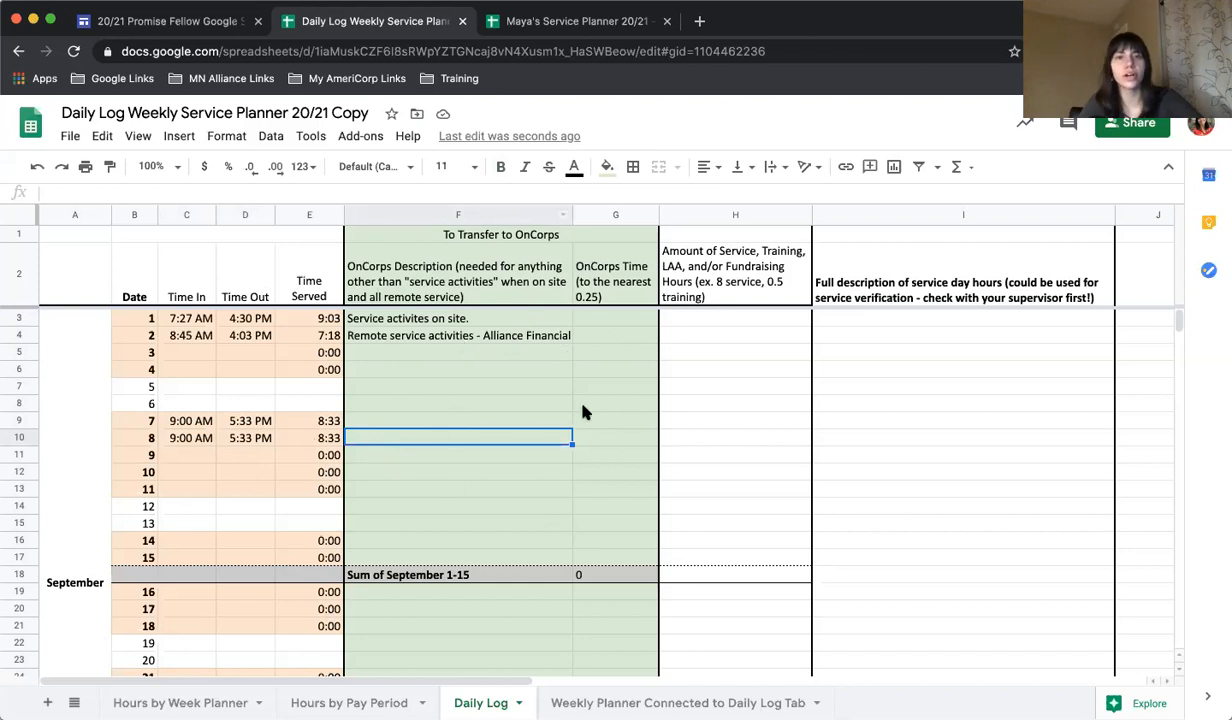
# Examine the full OnCorps description texts entered for September 1 and 2.
pyautogui.scroll(-4, 535, 461)
pyautogui.scroll(4, 533, 461)
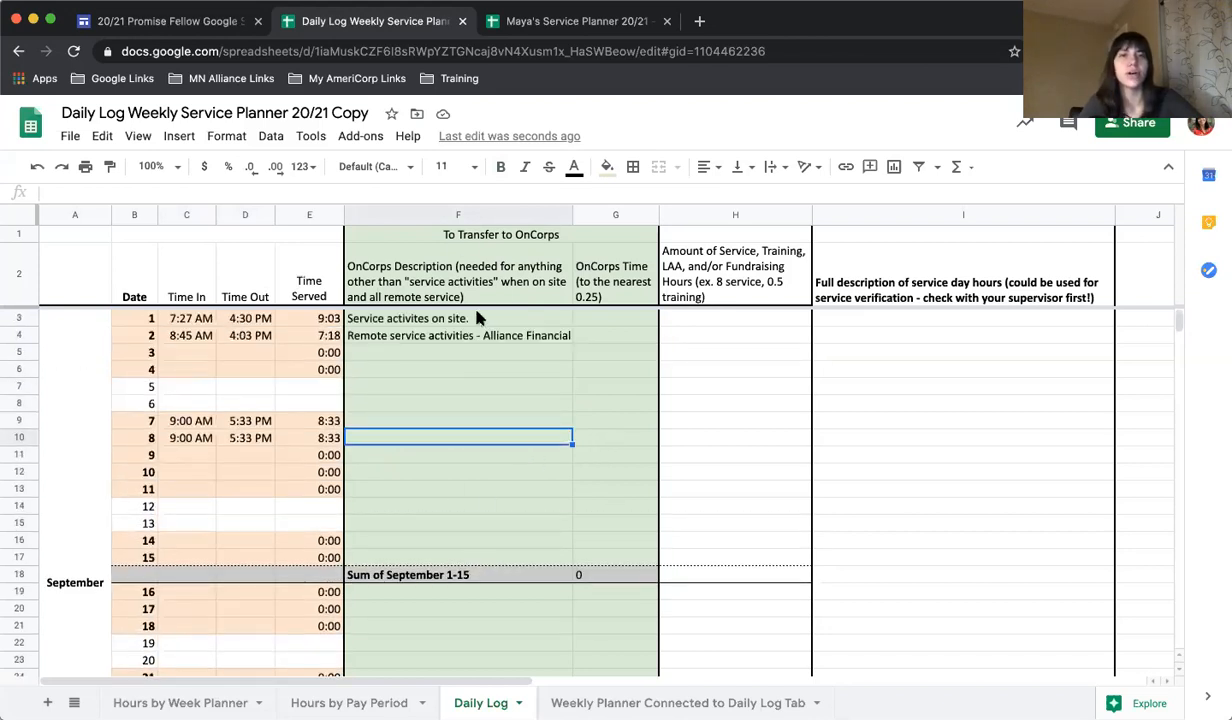
pyautogui.click(465, 423)
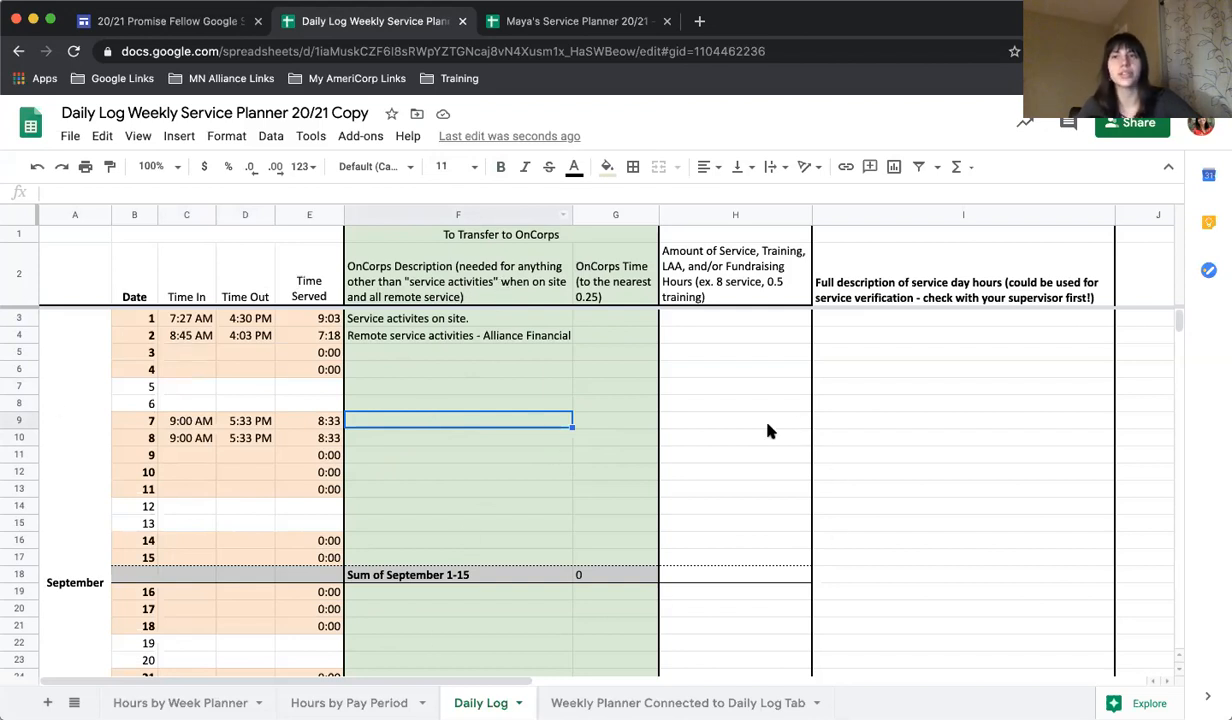
pyautogui.click(486, 318)
pyautogui.doubleClick(485, 317)
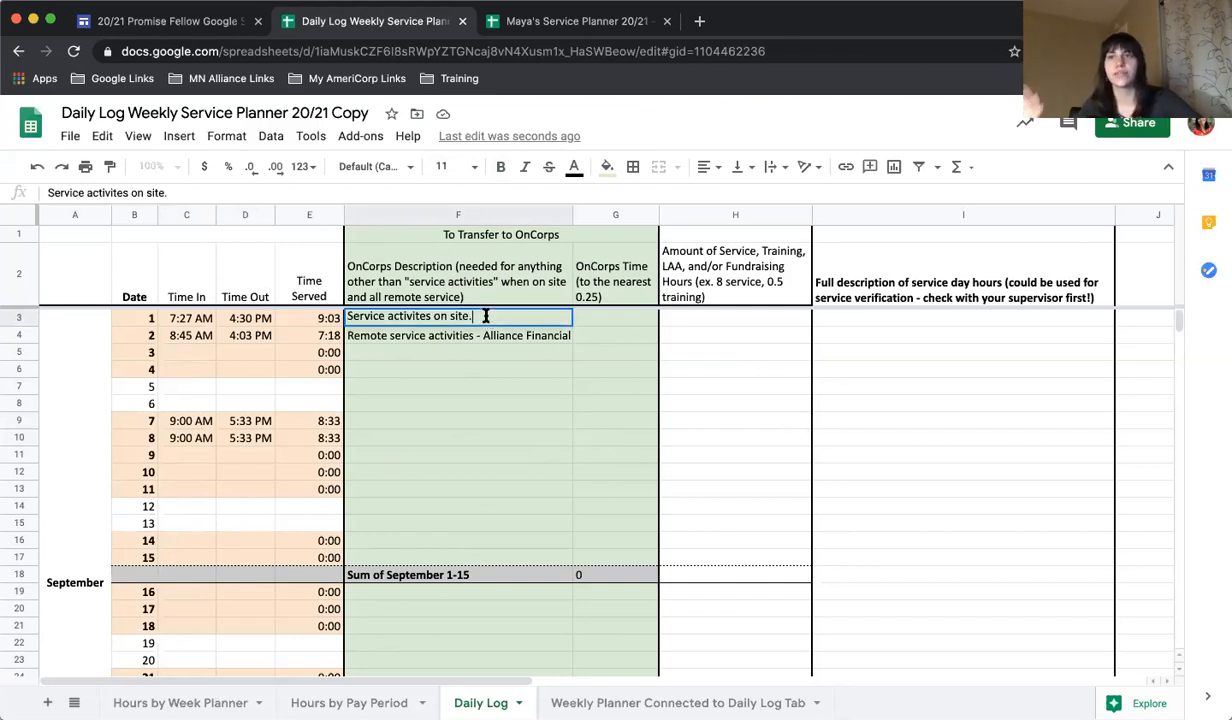
pyautogui.click(420, 338)
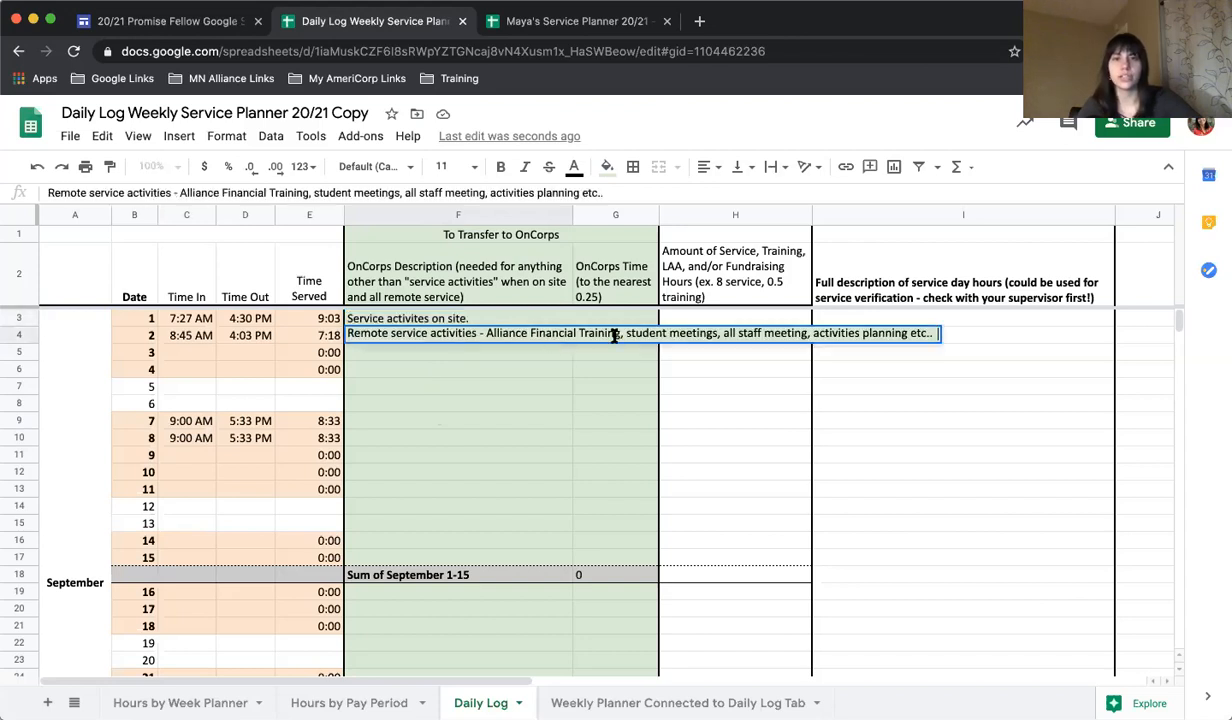
pyautogui.click(493, 437)
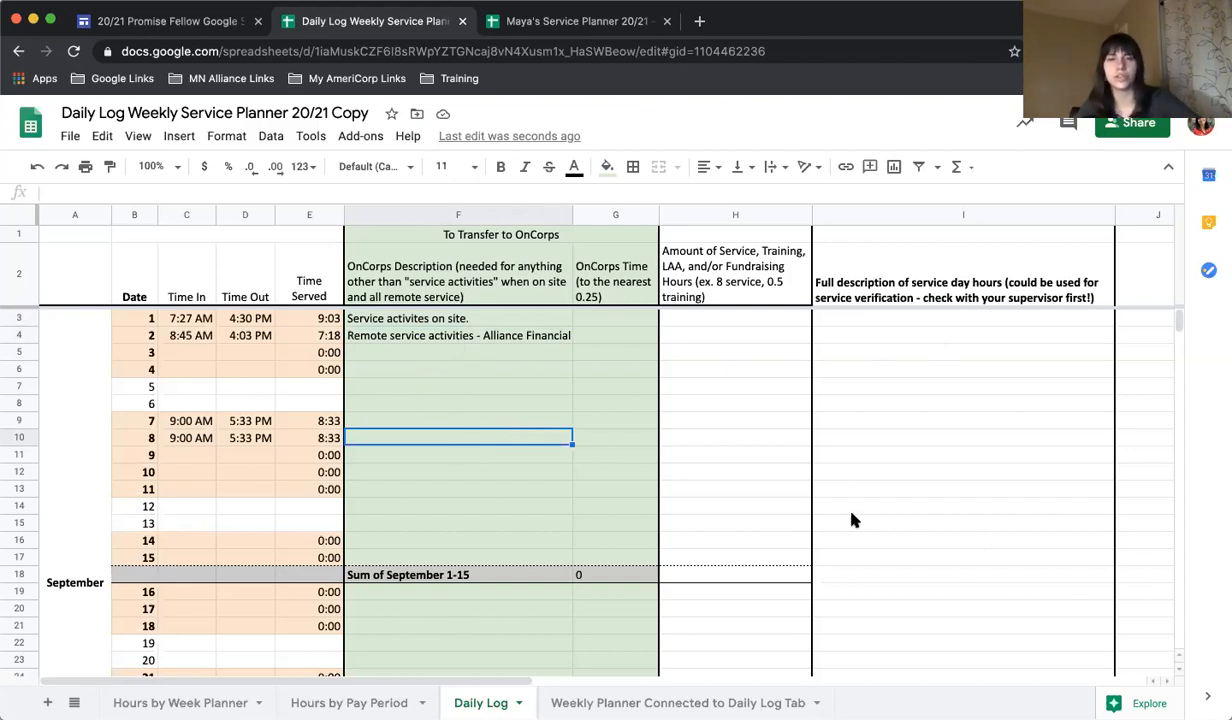
# Enter the rounded OnCorps time as 9 for September 1 and 7.25 for September 2.
pyautogui.click(625, 320)
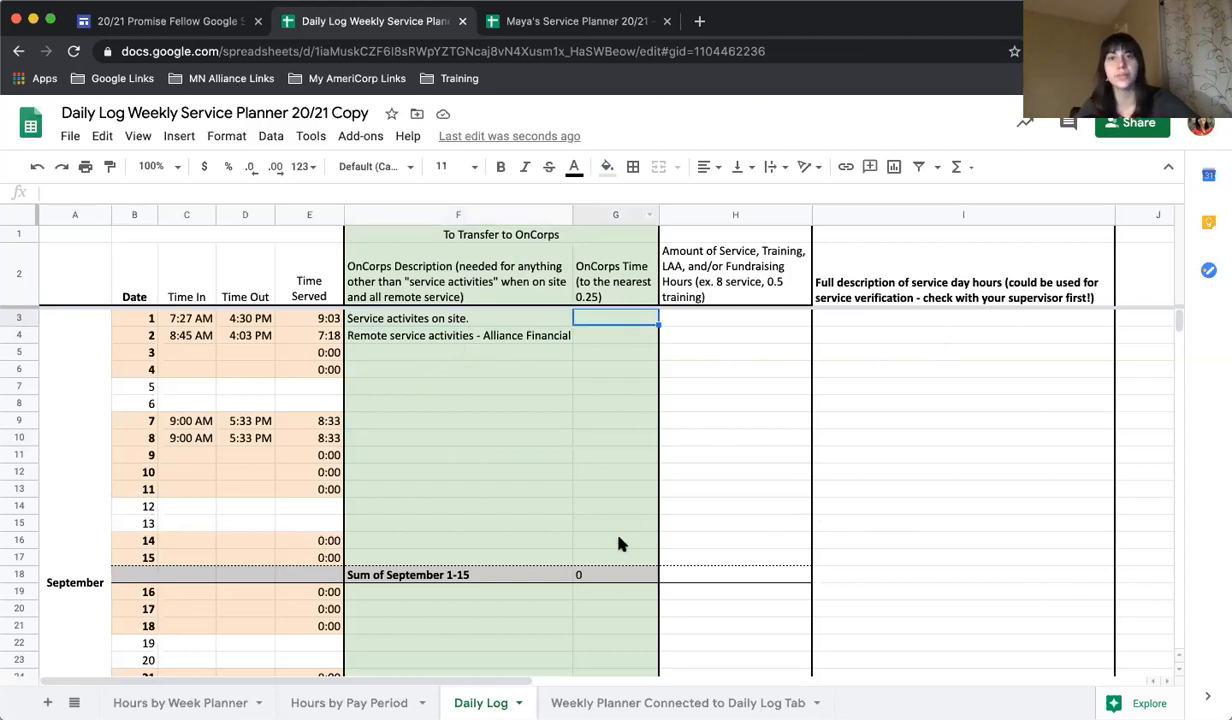
pyautogui.click(305, 335)
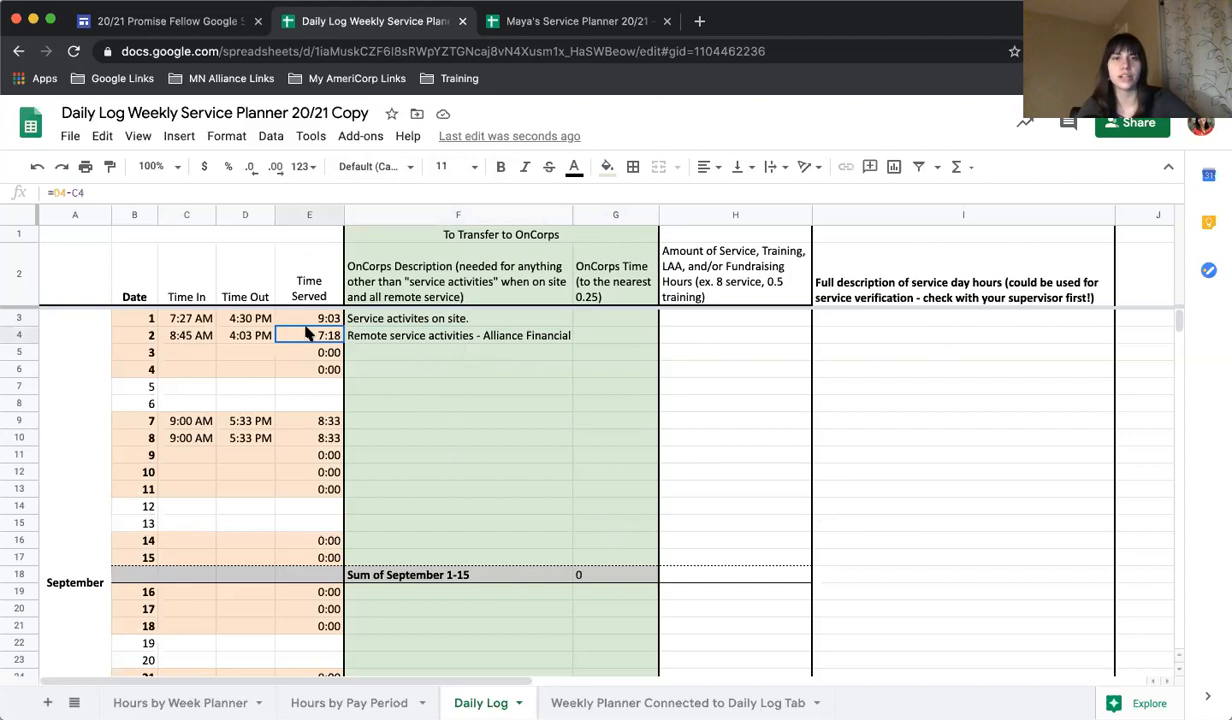
pyautogui.click(622, 320)
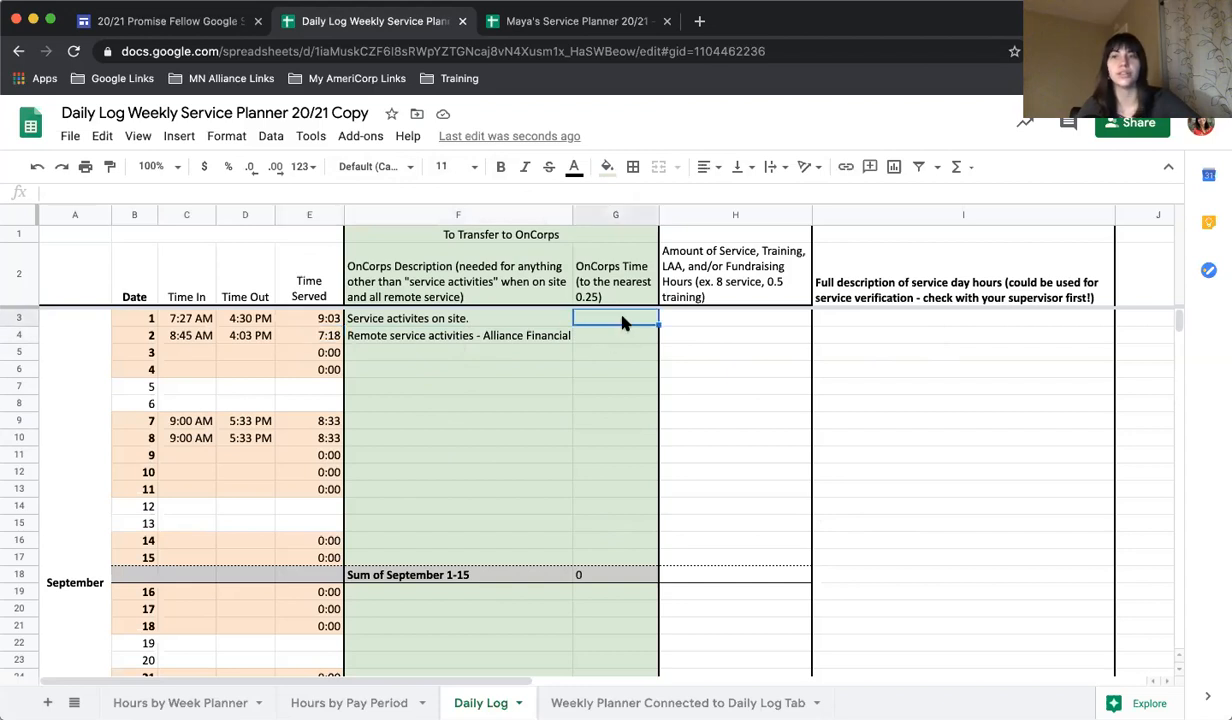
pyautogui.write('9')
pyautogui.click(630, 342)
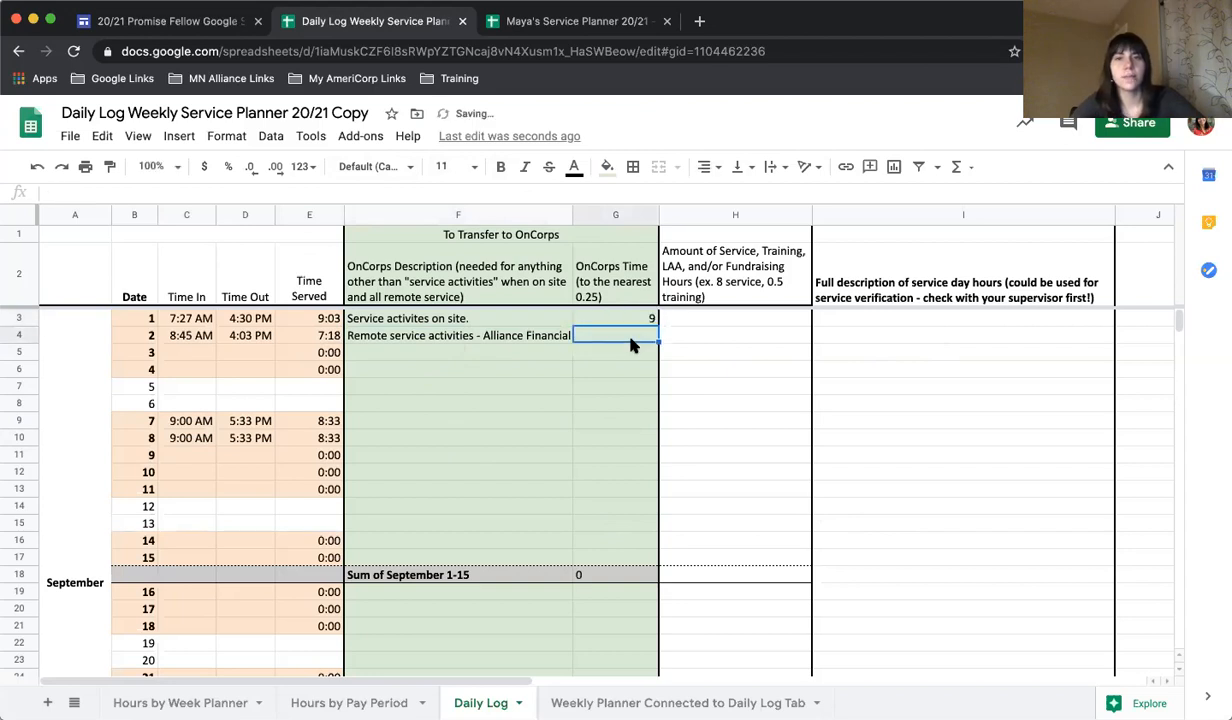
pyautogui.write('7.25')
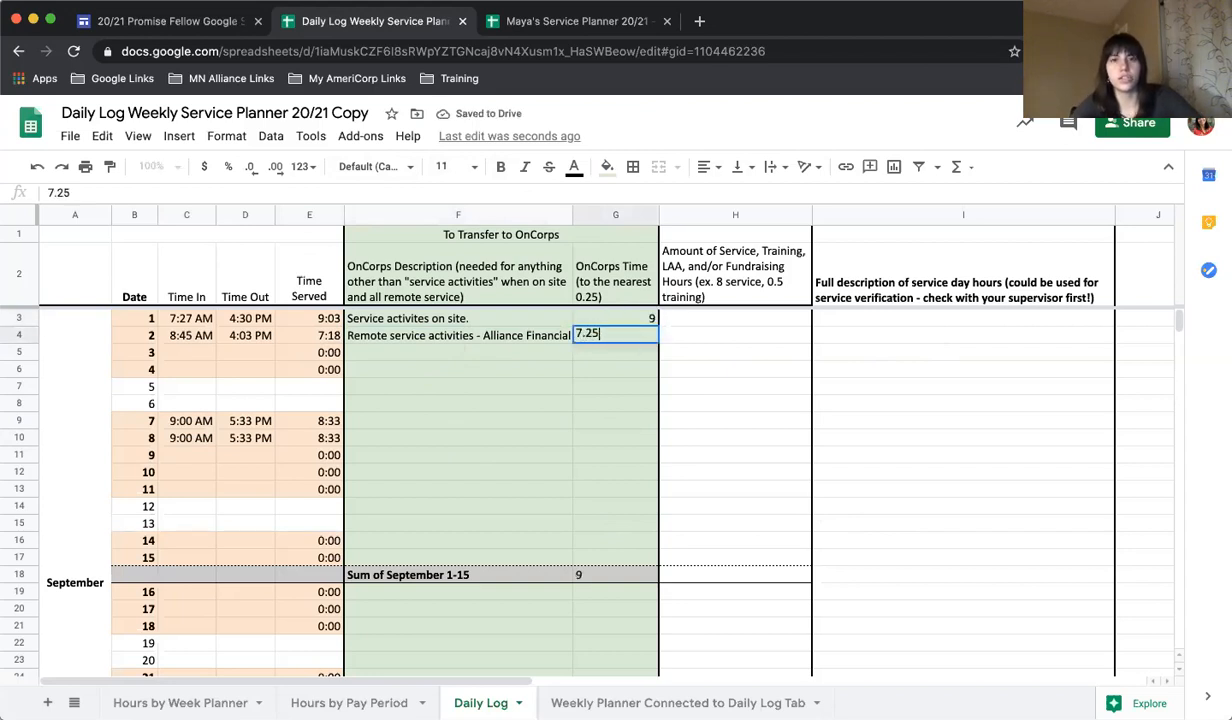
# Enter an OnCorps time of 8.5 for both September 7 and September 8.
pyautogui.click(603, 421)
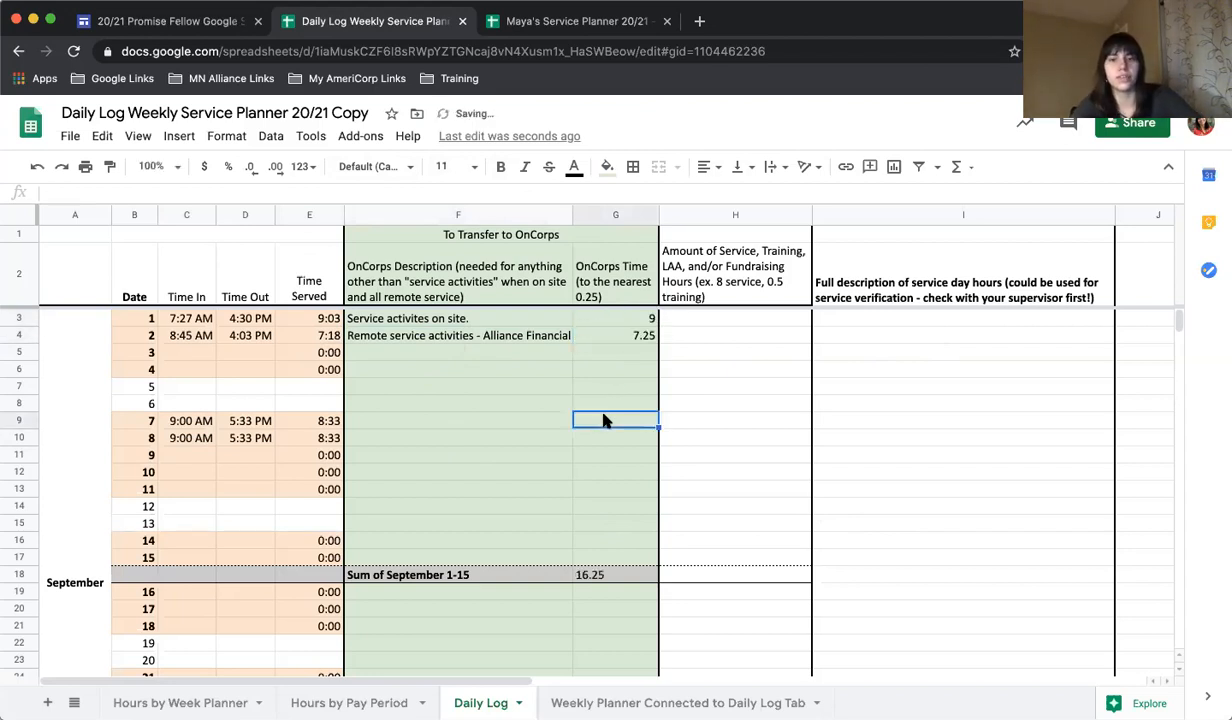
pyautogui.write('8.5')
pyautogui.press('Return')
pyautogui.write('8.5')
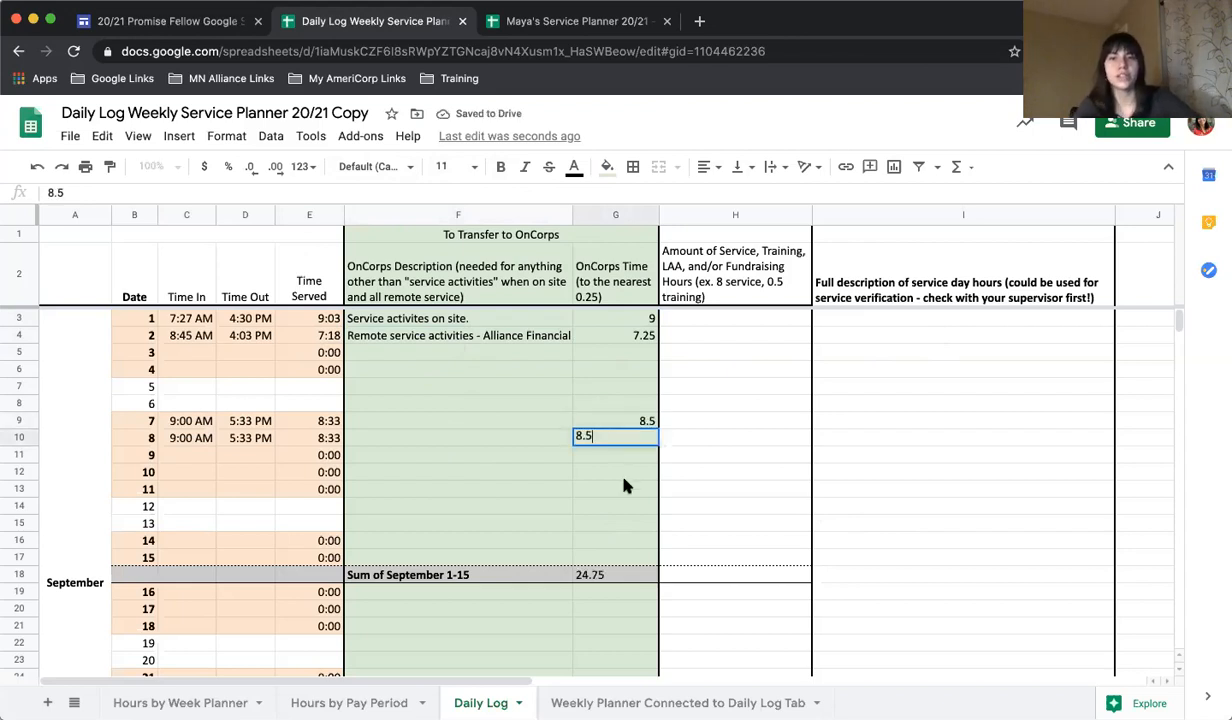
pyautogui.click(627, 472)
# Fill in an OnCorps time of 9 for September 9, 10, 14 and 15.
pyautogui.click(629, 456)
pyautogui.write('9')
pyautogui.press('Return')
pyautogui.write('9')
pyautogui.press('Return')
pyautogui.click(625, 541)
pyautogui.write('9')
pyautogui.press('Return')
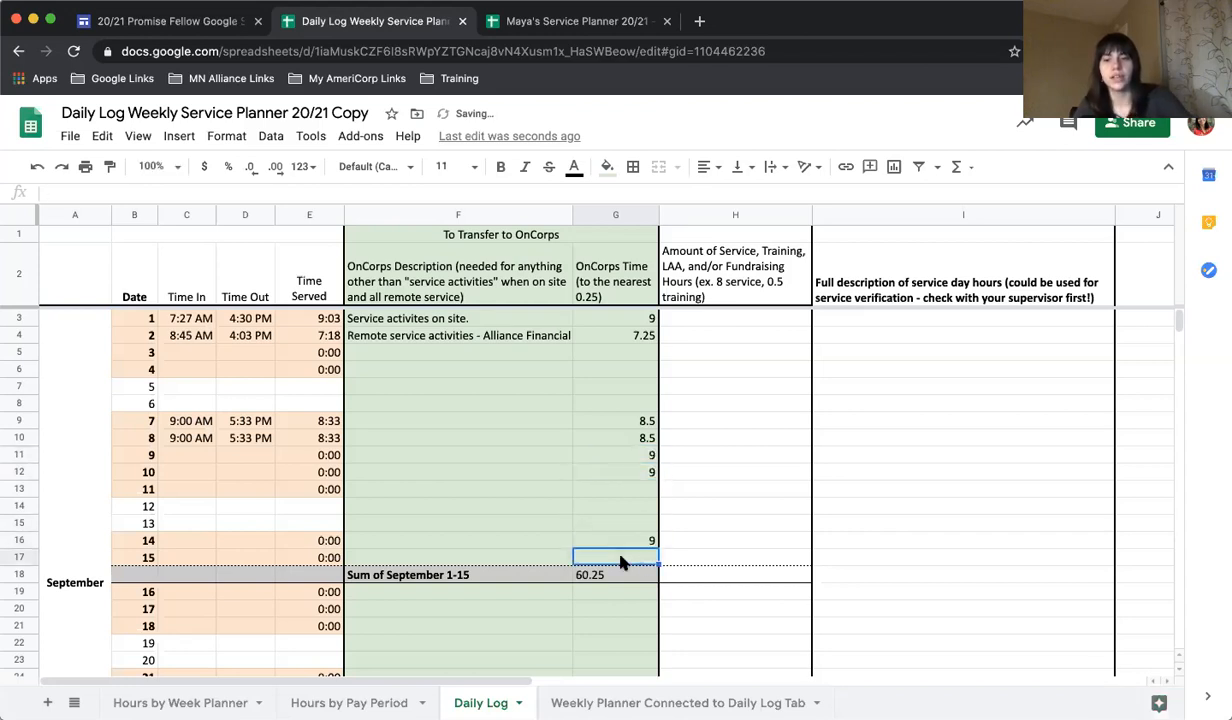
pyautogui.write('9')
pyautogui.click(736, 543)
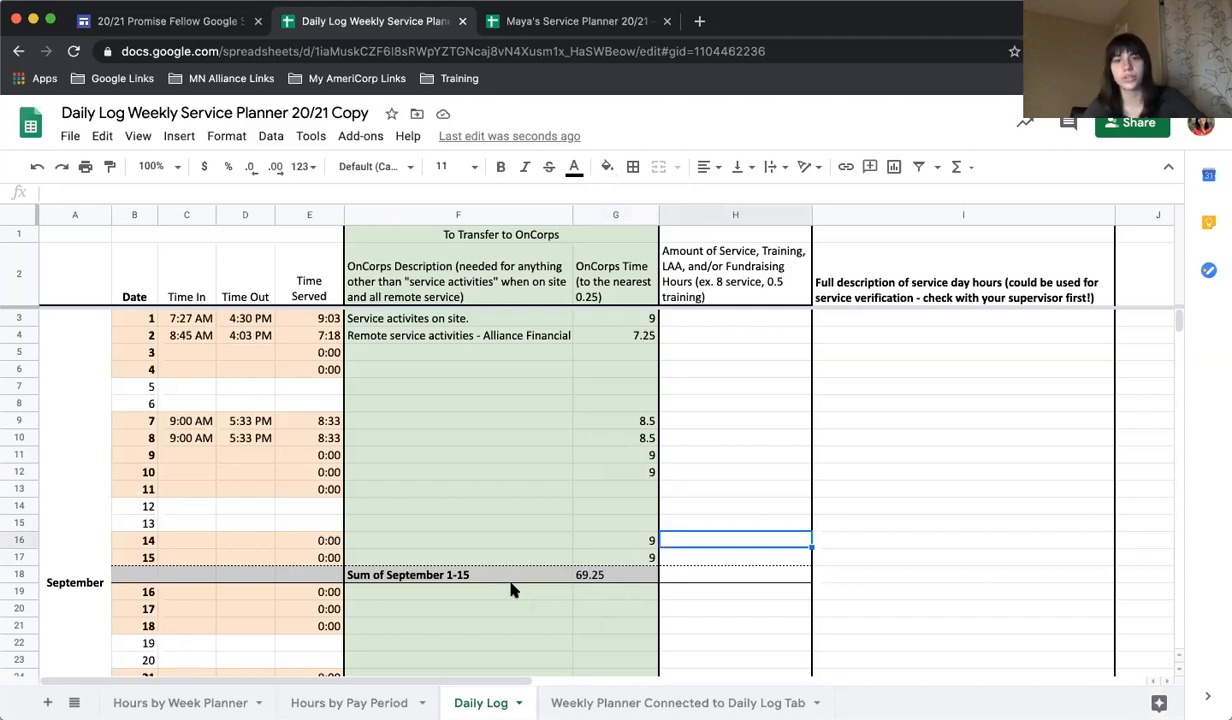
# Record the hours breakdown as "9 service" for September 1 and "1.25 training, 6 service" for September 2.
pyautogui.click(727, 320)
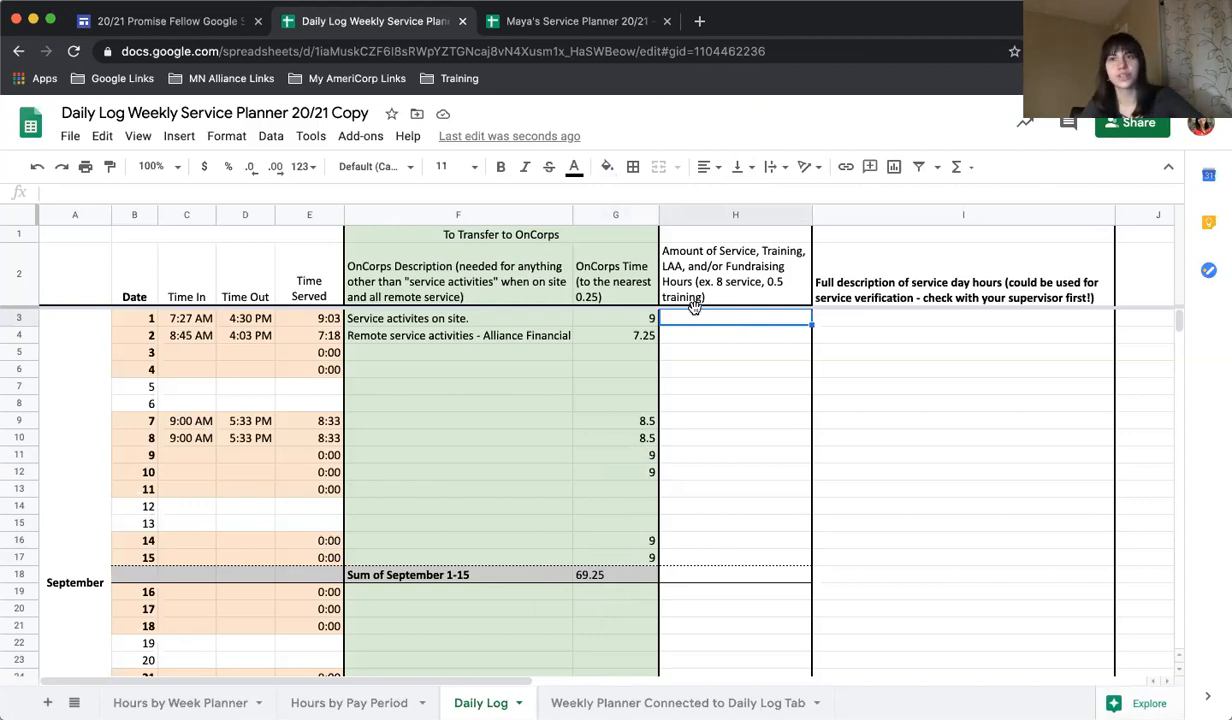
pyautogui.write('9 service')
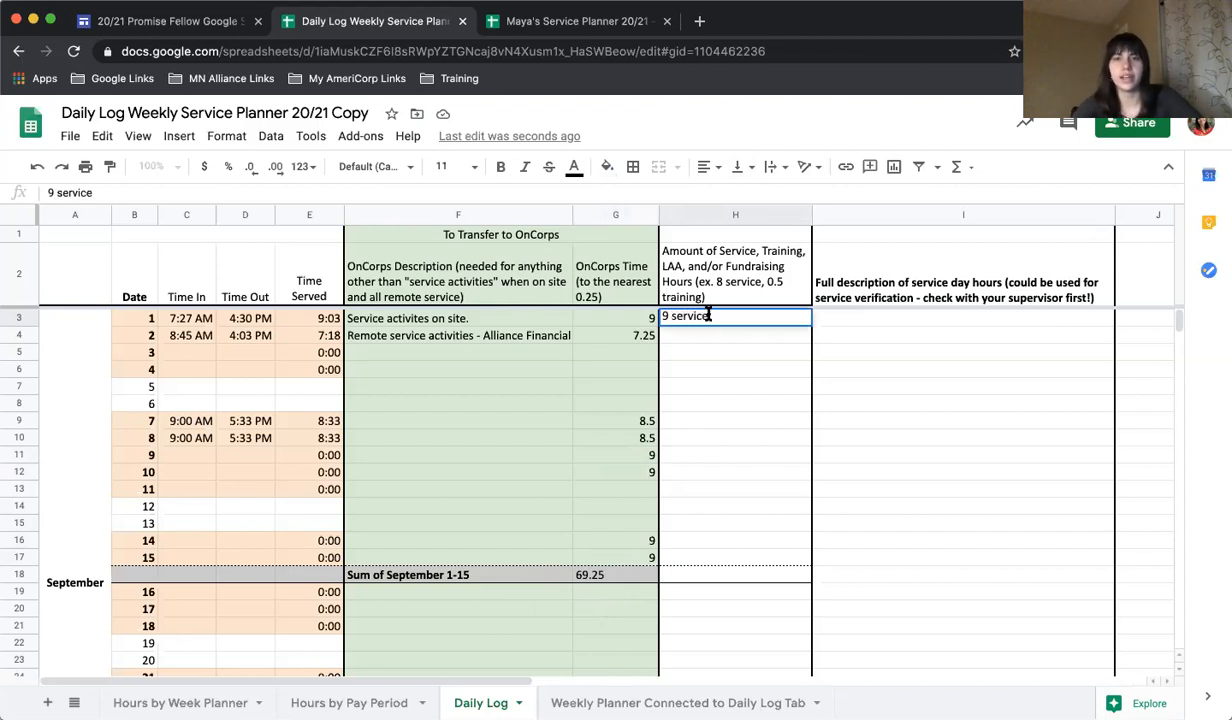
pyautogui.click(677, 335)
pyautogui.write('1.2')
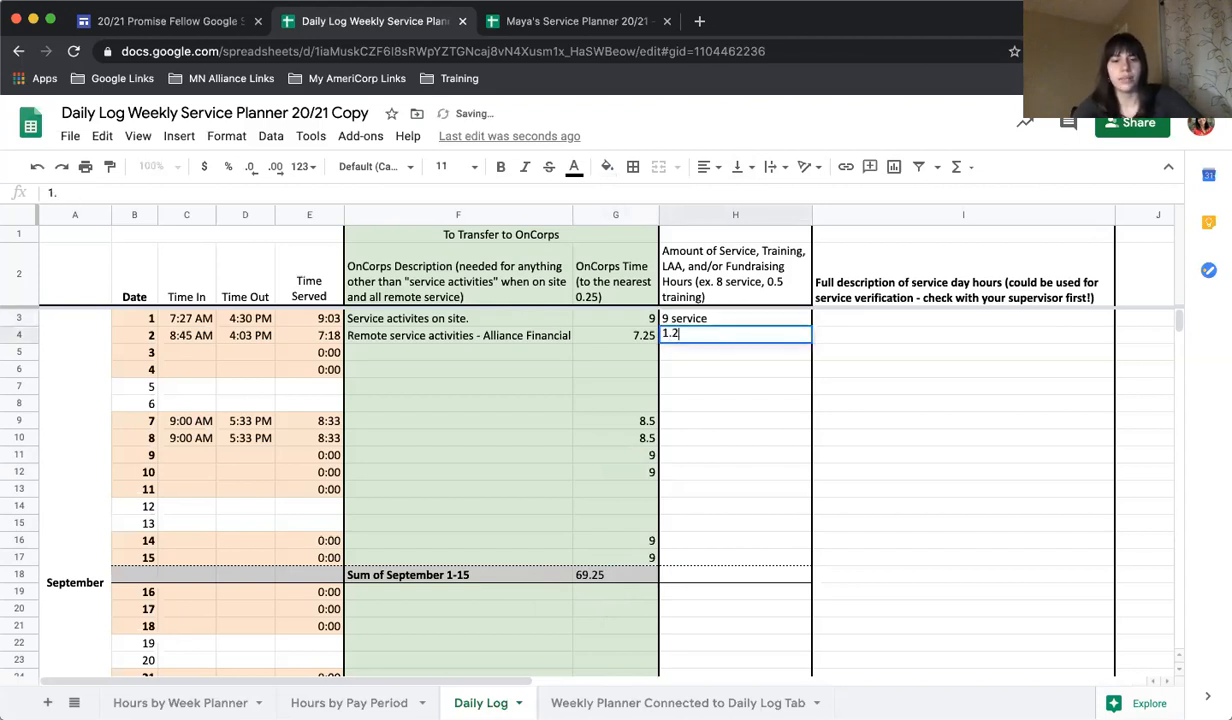
pyautogui.write('5 training')
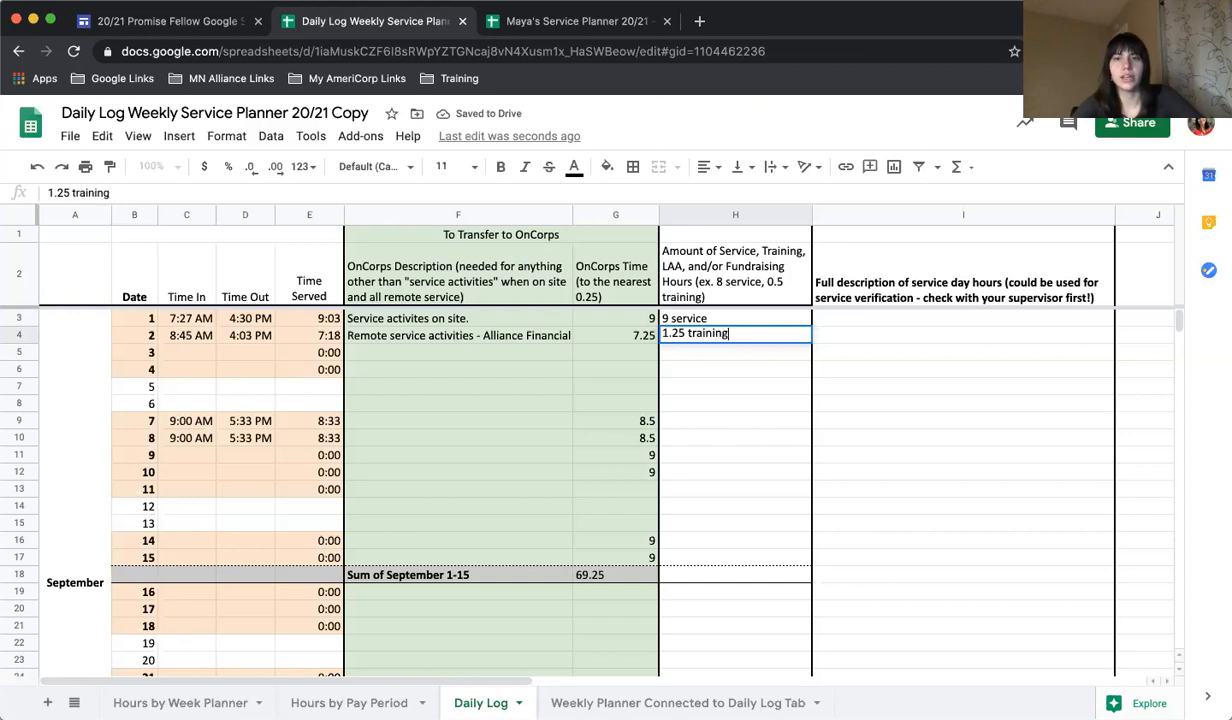
pyautogui.write(', 6 service')
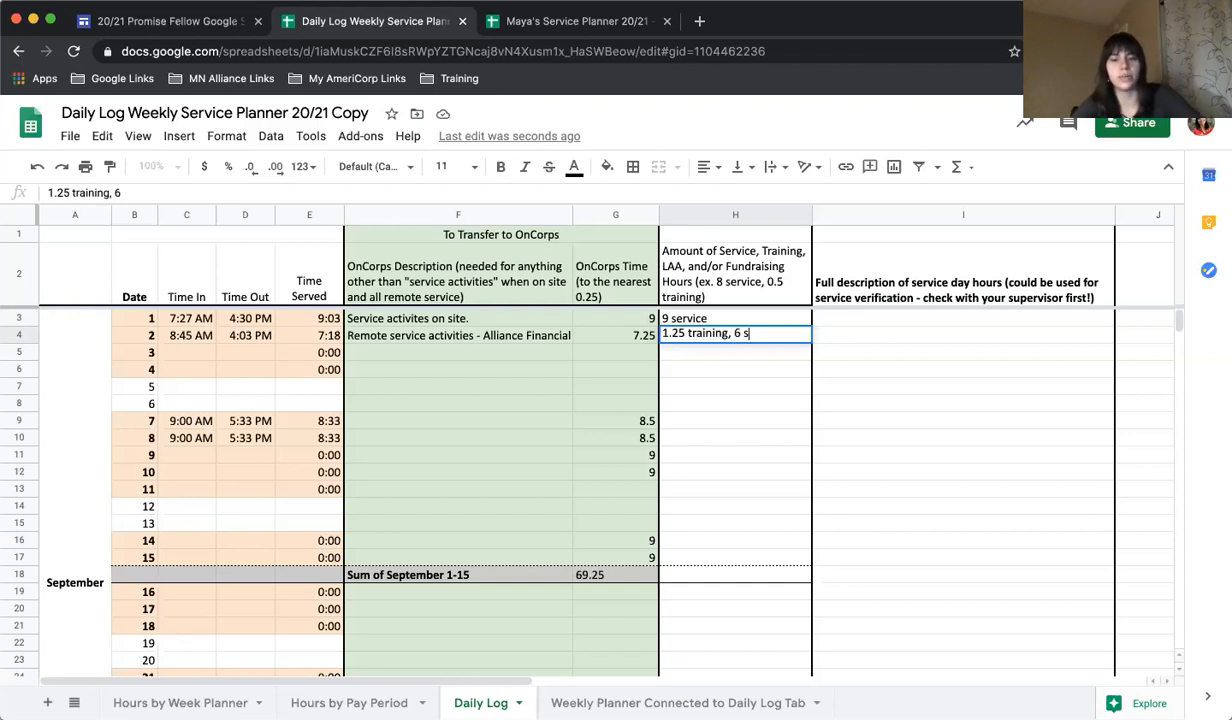
pyautogui.click(745, 388)
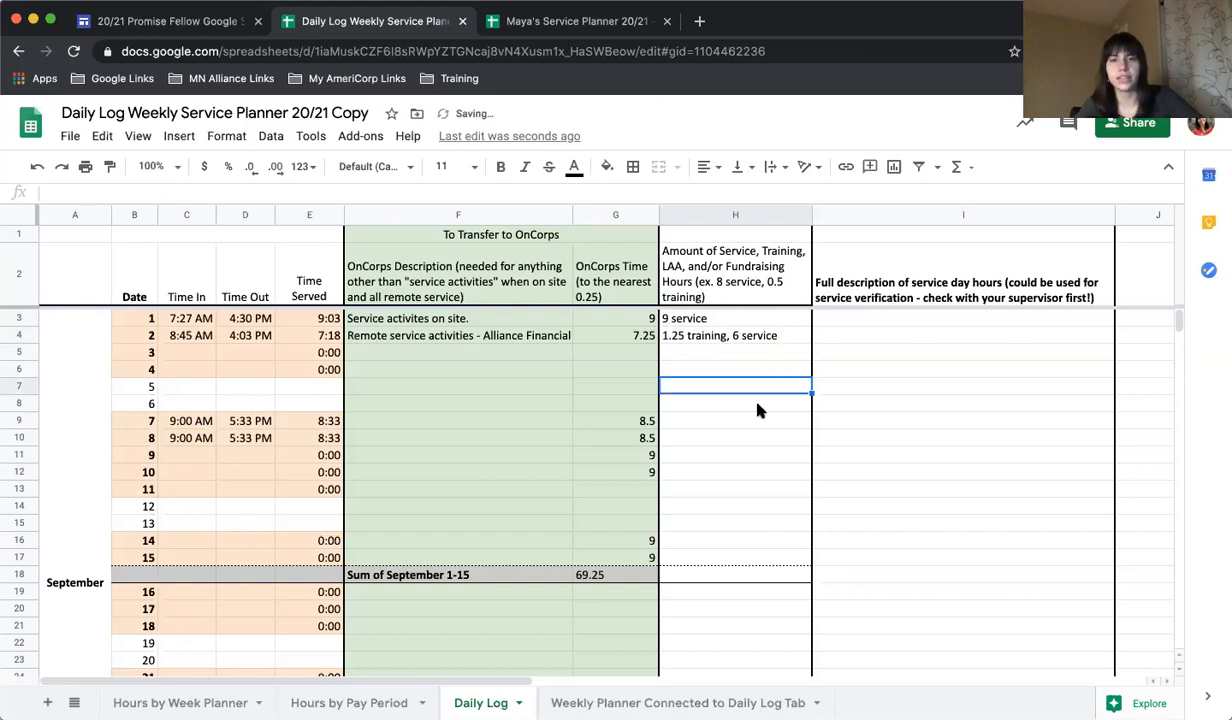
pyautogui.click(750, 421)
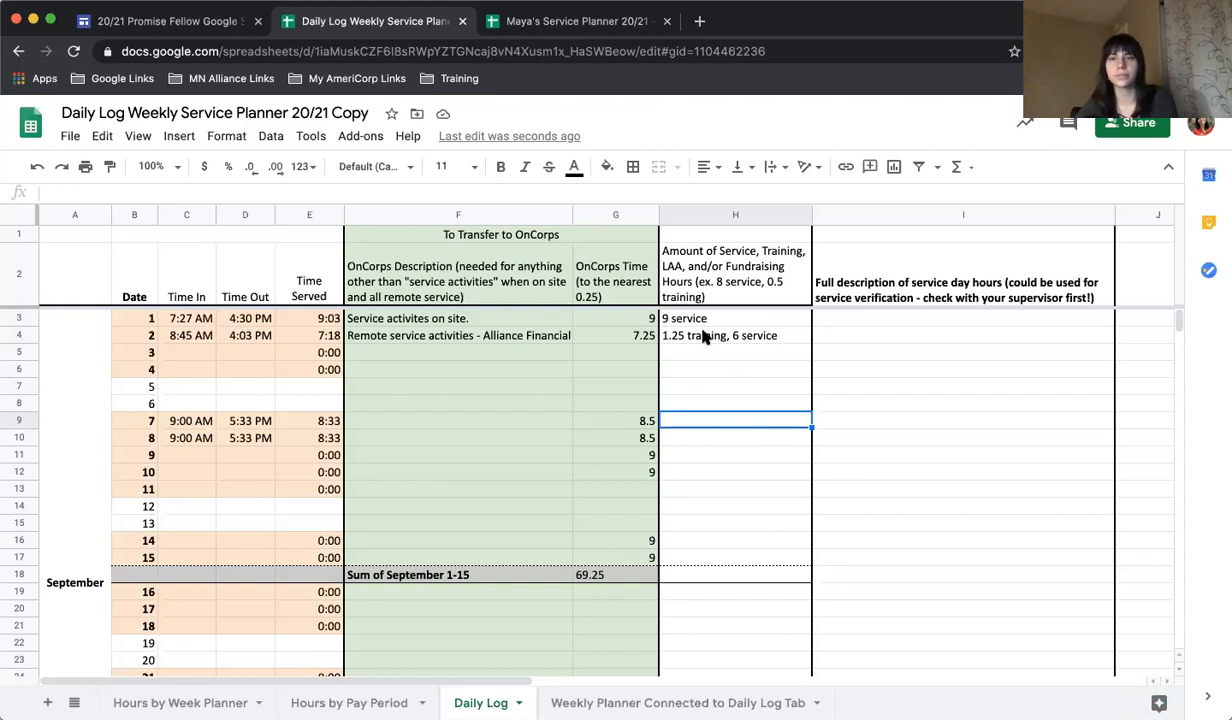
# Examine the full service day description cells for September 1 and 2 in the Daily Log.
pyautogui.click(907, 320)
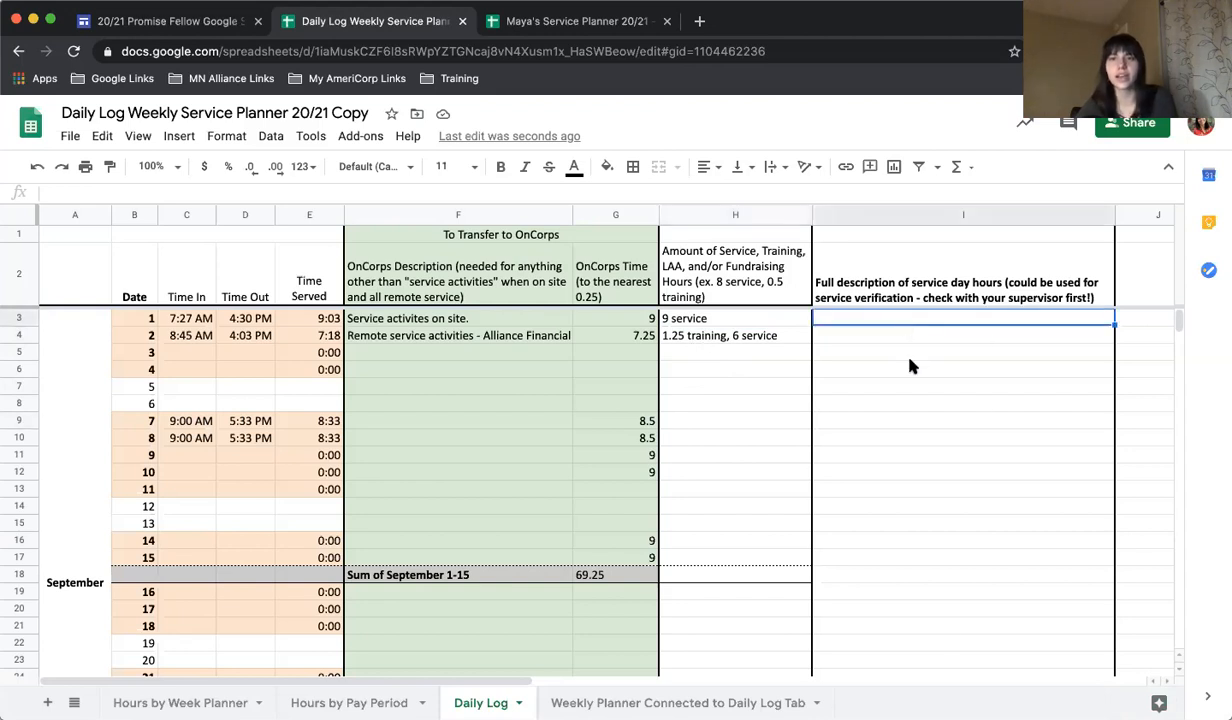
pyautogui.scroll(-1, 957, 540)
pyautogui.scroll(1, 957, 540)
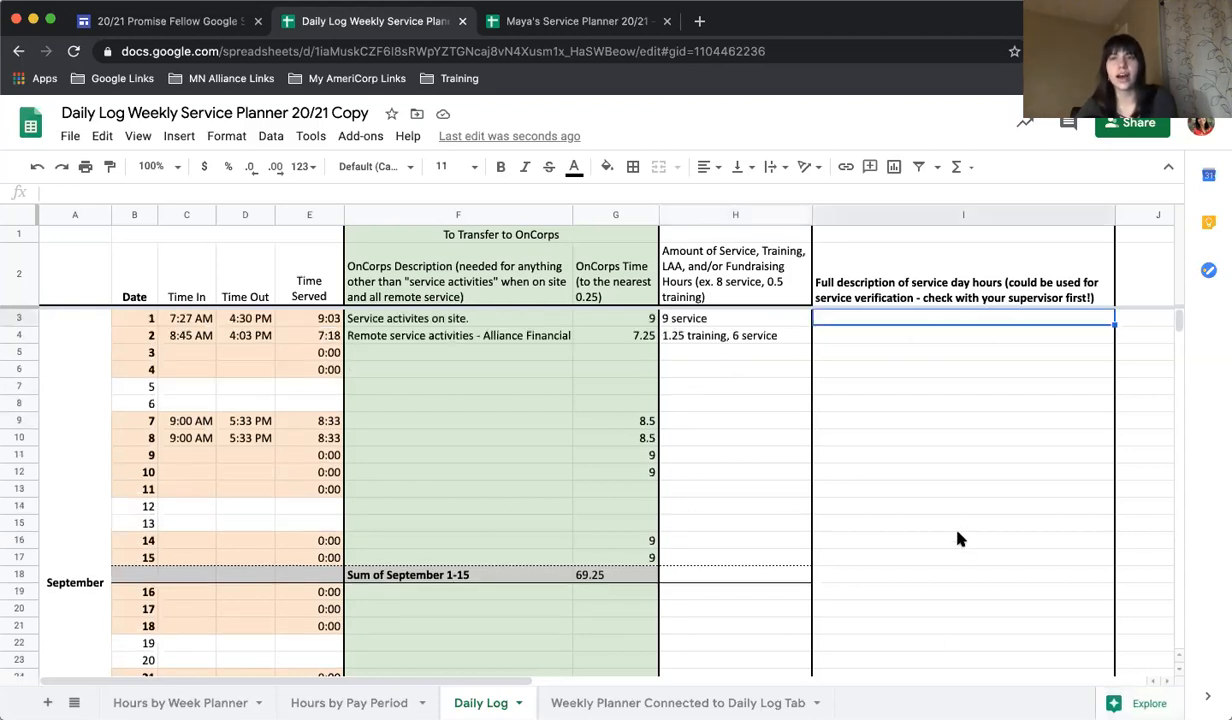
pyautogui.doubleClick(874, 320)
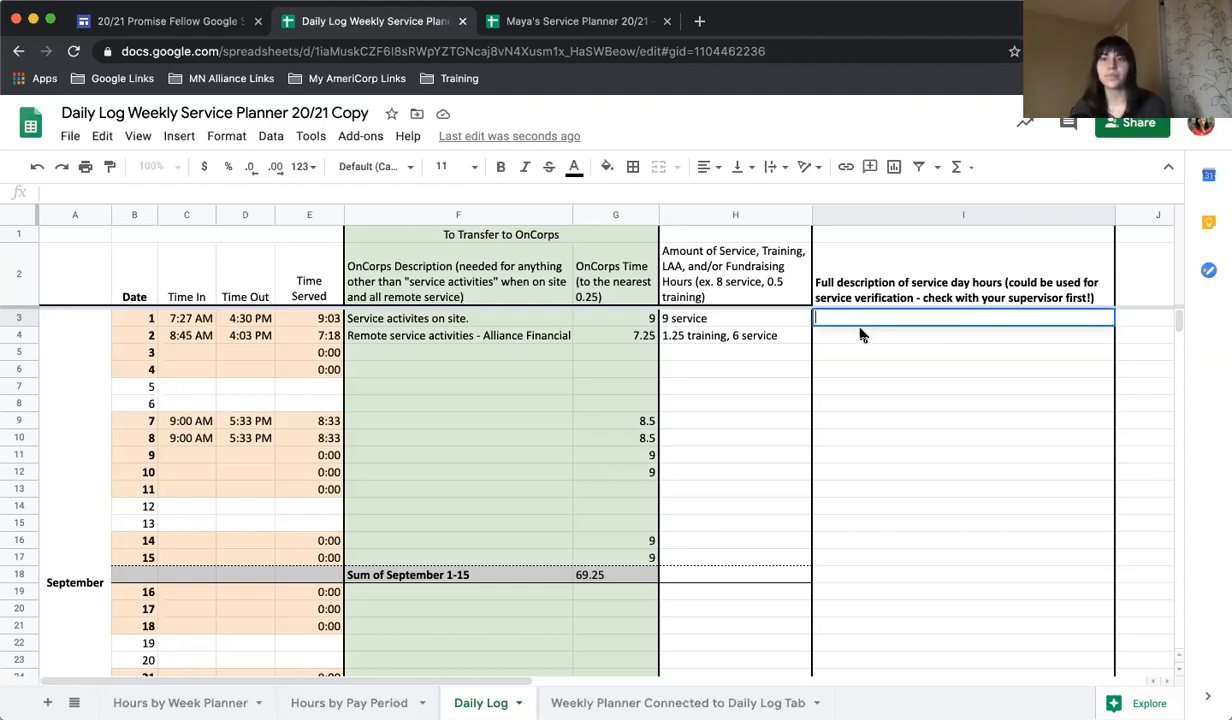
pyautogui.click(862, 335)
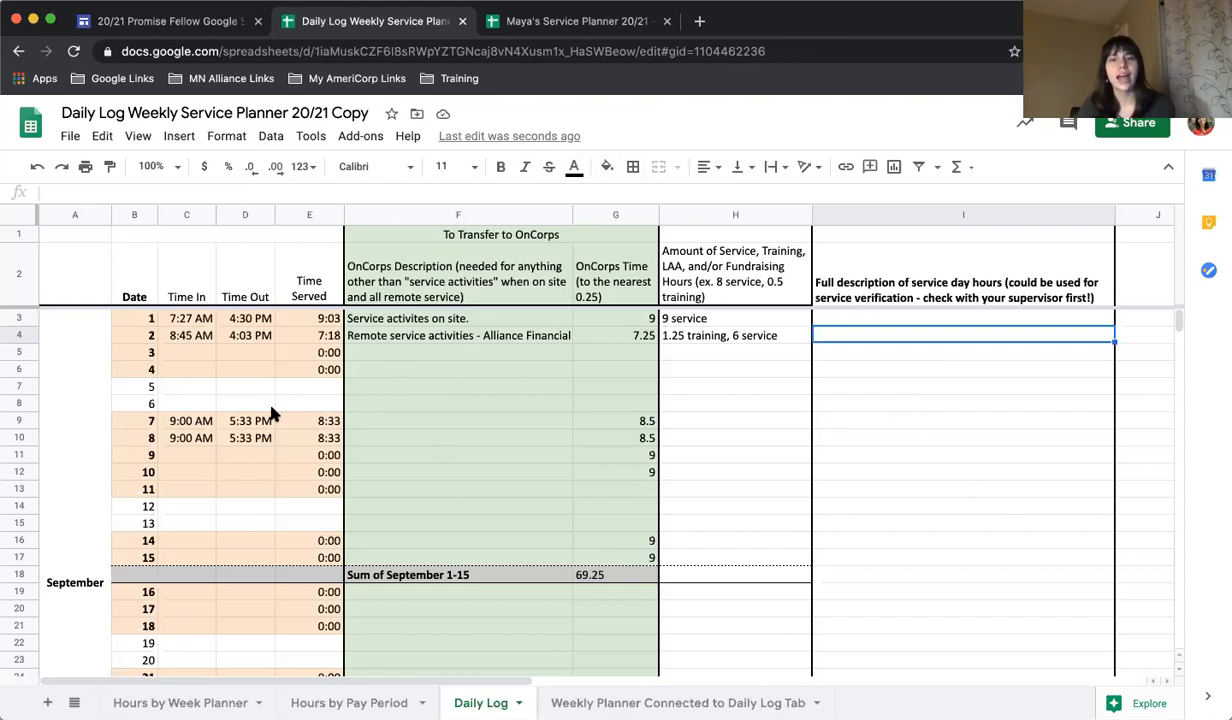
# In the Weekly Planner Connected to Daily Log sheet, enter 20.00 planned hours for the week of 10/16/2020.
pyautogui.click(660, 703)
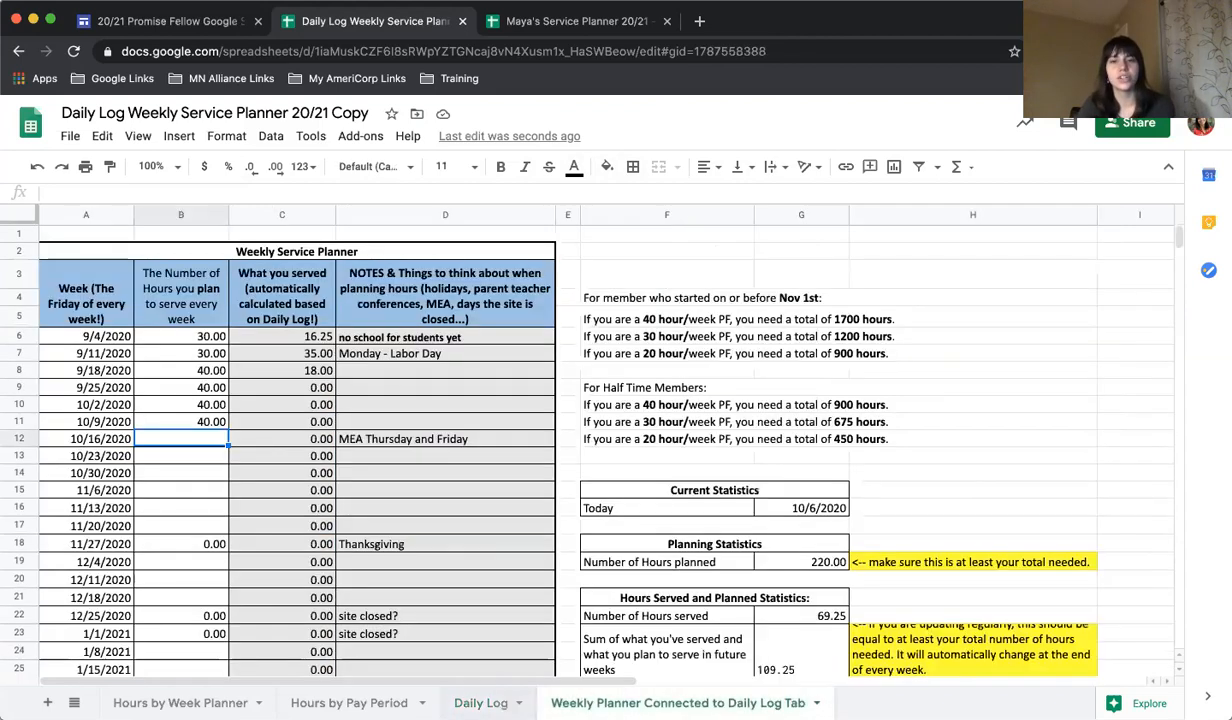
pyautogui.click(481, 703)
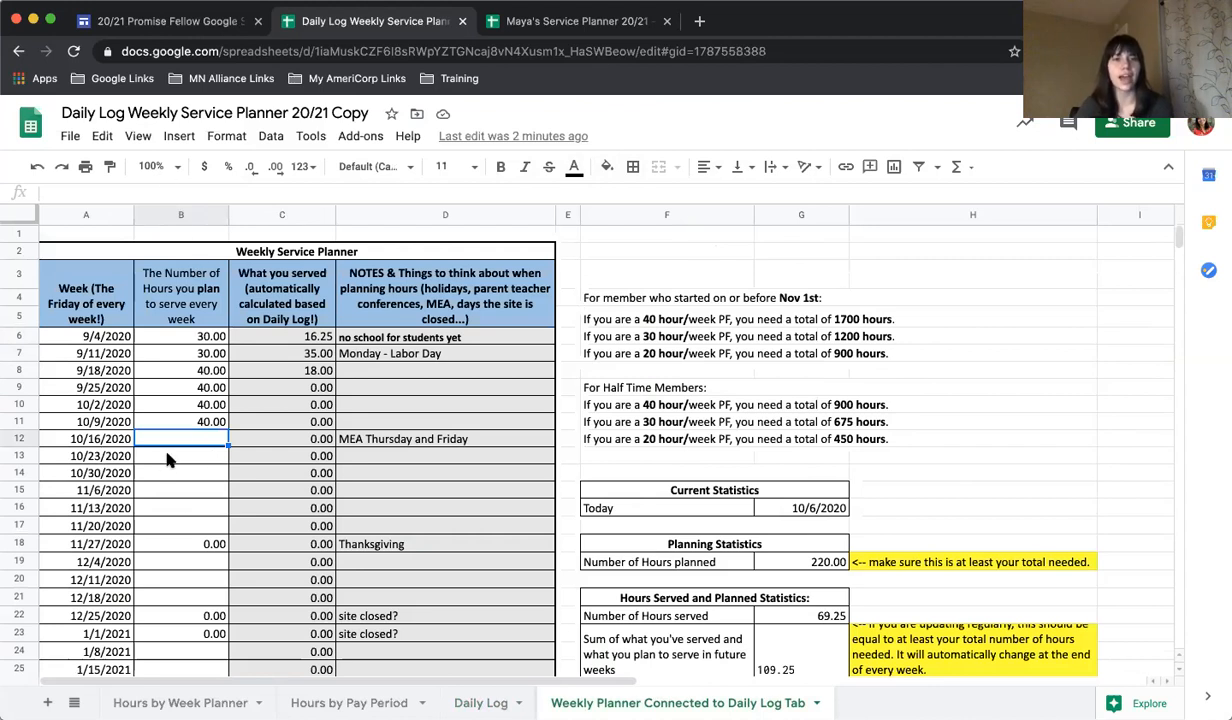
pyautogui.press('Down')
pyautogui.press('Down')
pyautogui.press('Down')
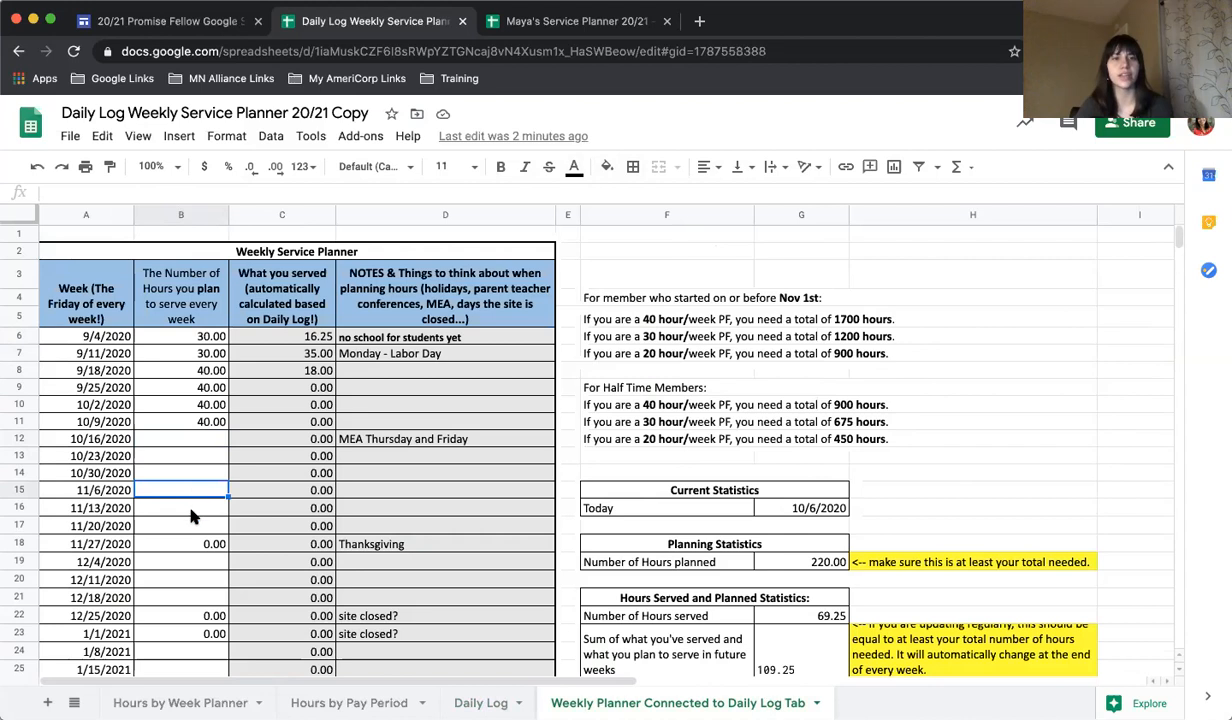
pyautogui.click(194, 439)
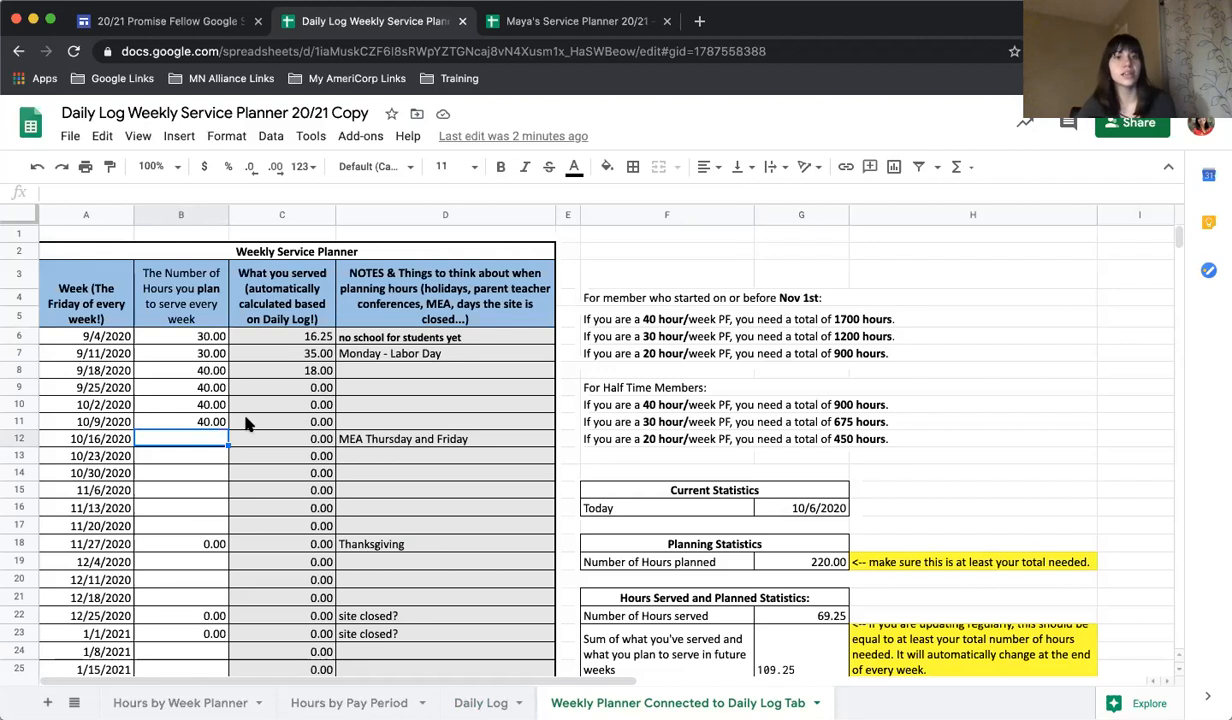
pyautogui.write('20')
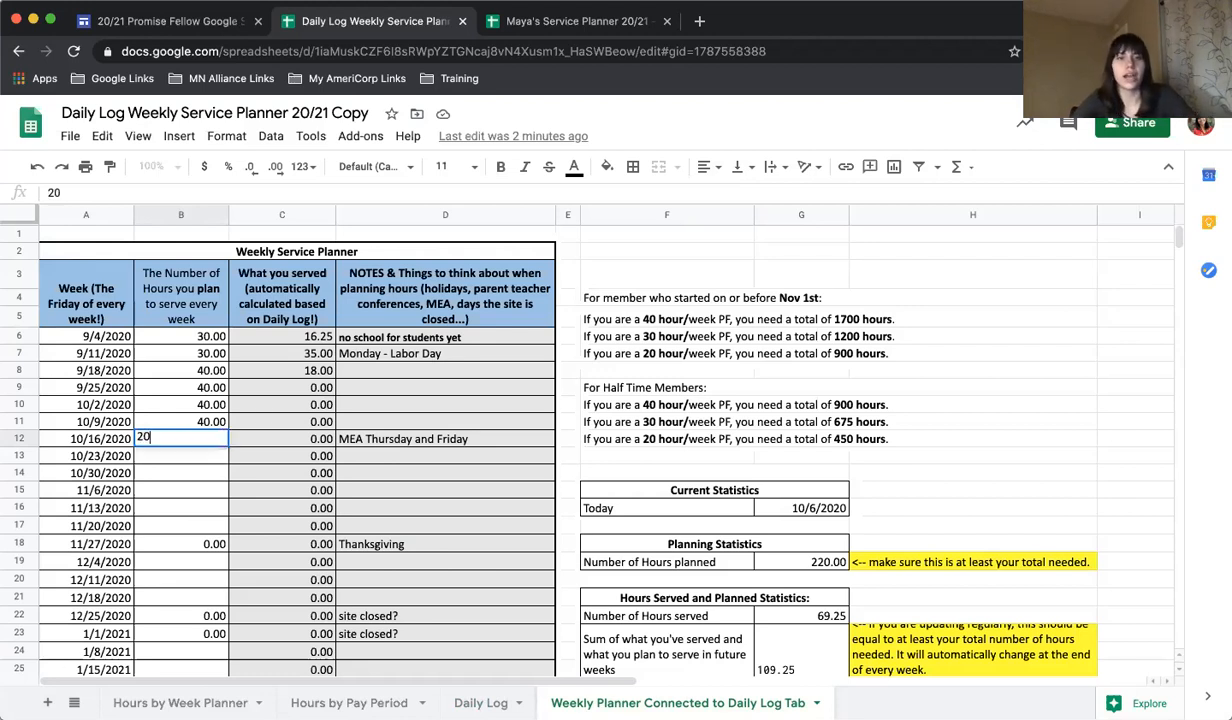
pyautogui.write('.00')
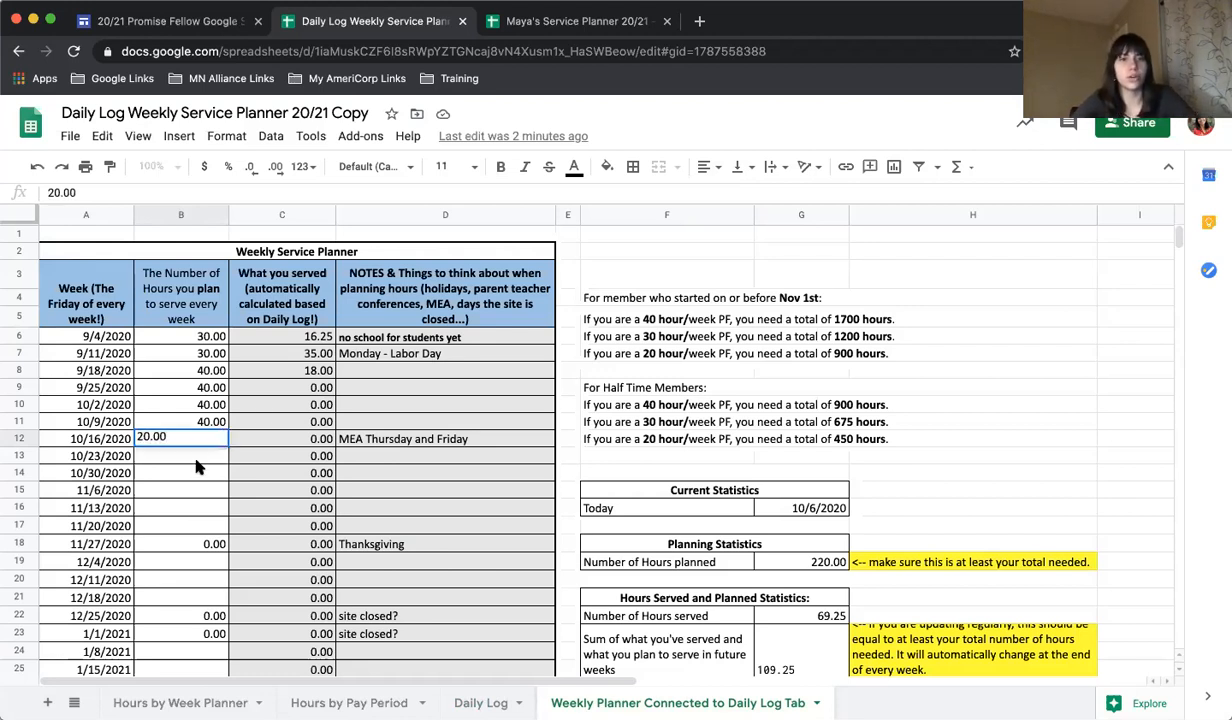
pyautogui.click(196, 460)
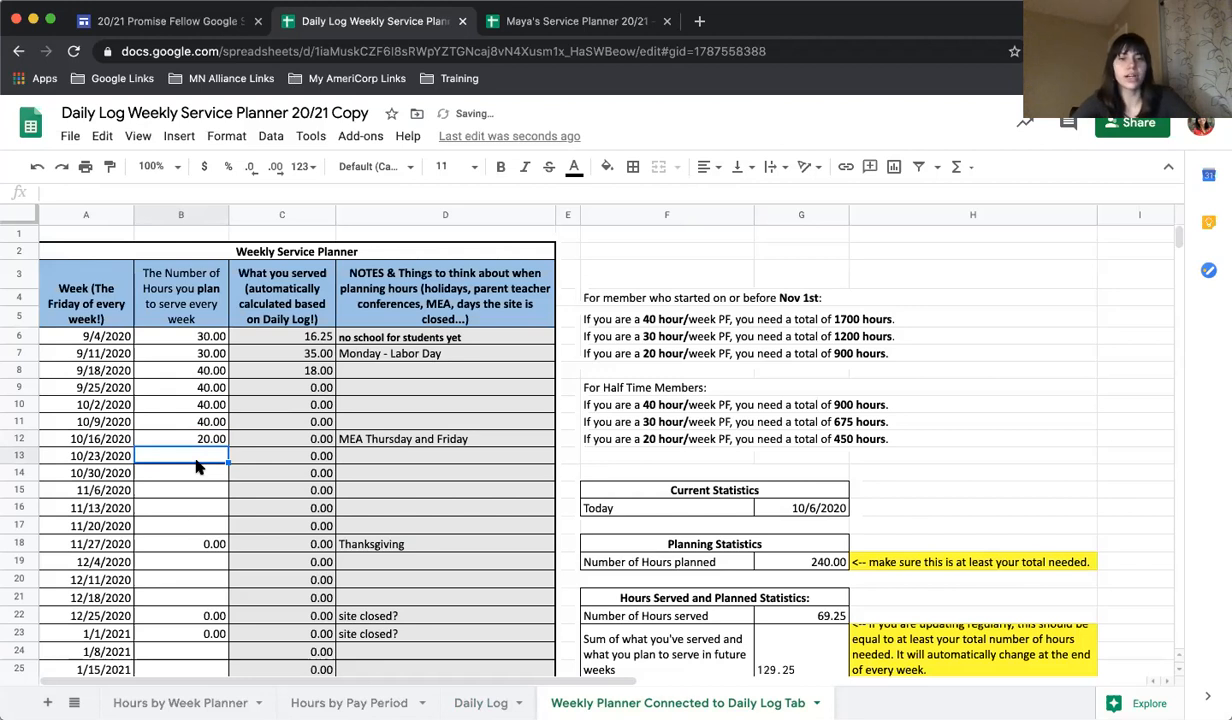
# Enter 40.00 planned hours for each of the weeks of 10/23/2020 and 10/30/2020.
pyautogui.write('40.00')
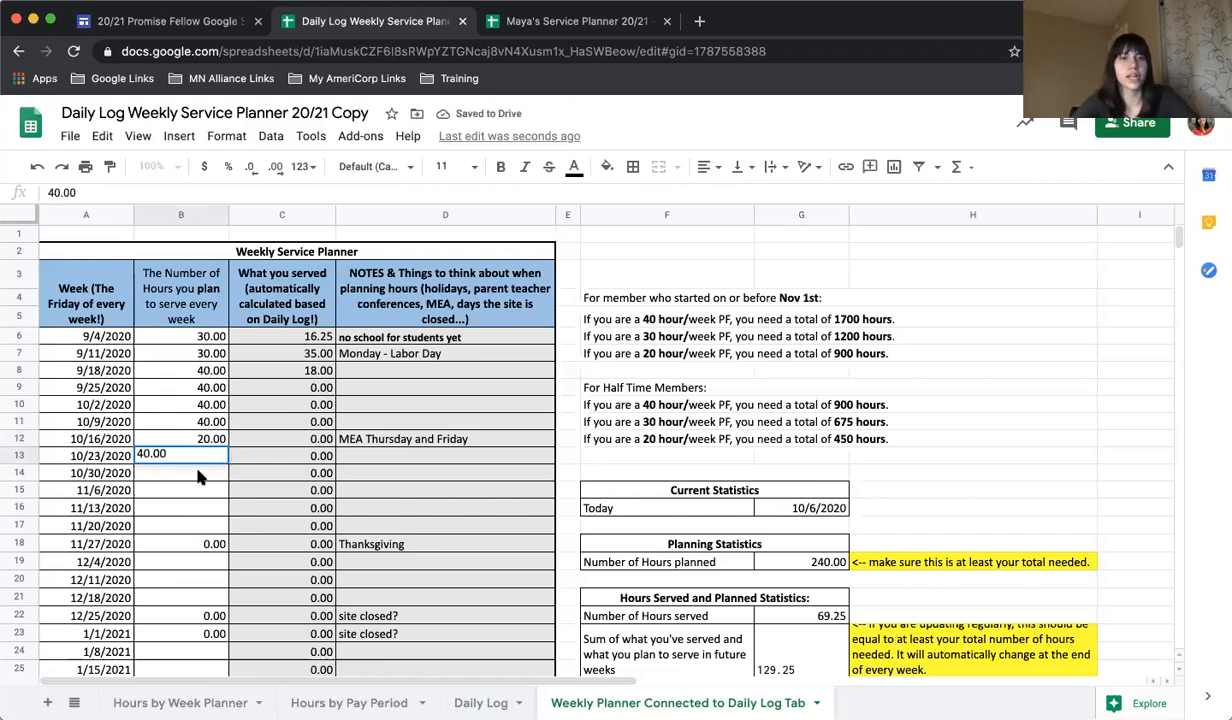
pyautogui.click(197, 477)
pyautogui.write('40.00')
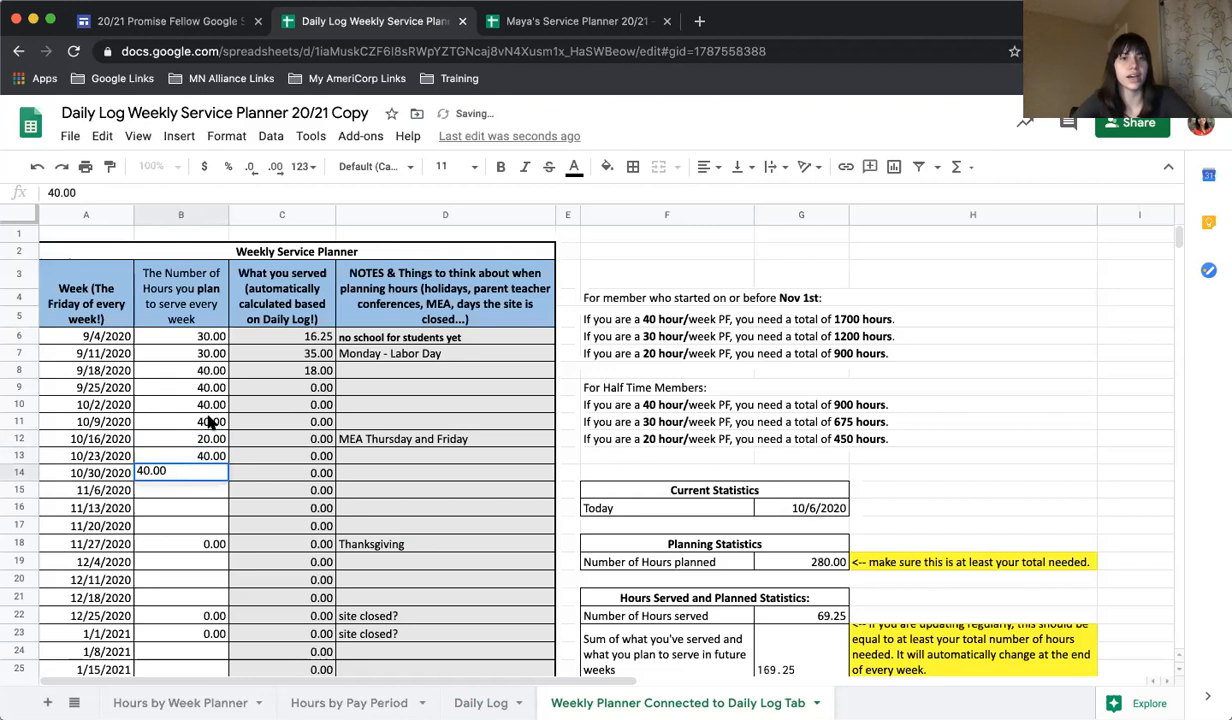
# Copy the 40.00 planned hours of weeks 9/25 to 10/9/2020 into weeks 10/30 to 11/13/2020.
pyautogui.moveTo(210, 423); pyautogui.dragTo(209, 388)
pyautogui.hotkey('ctrl', 'c')
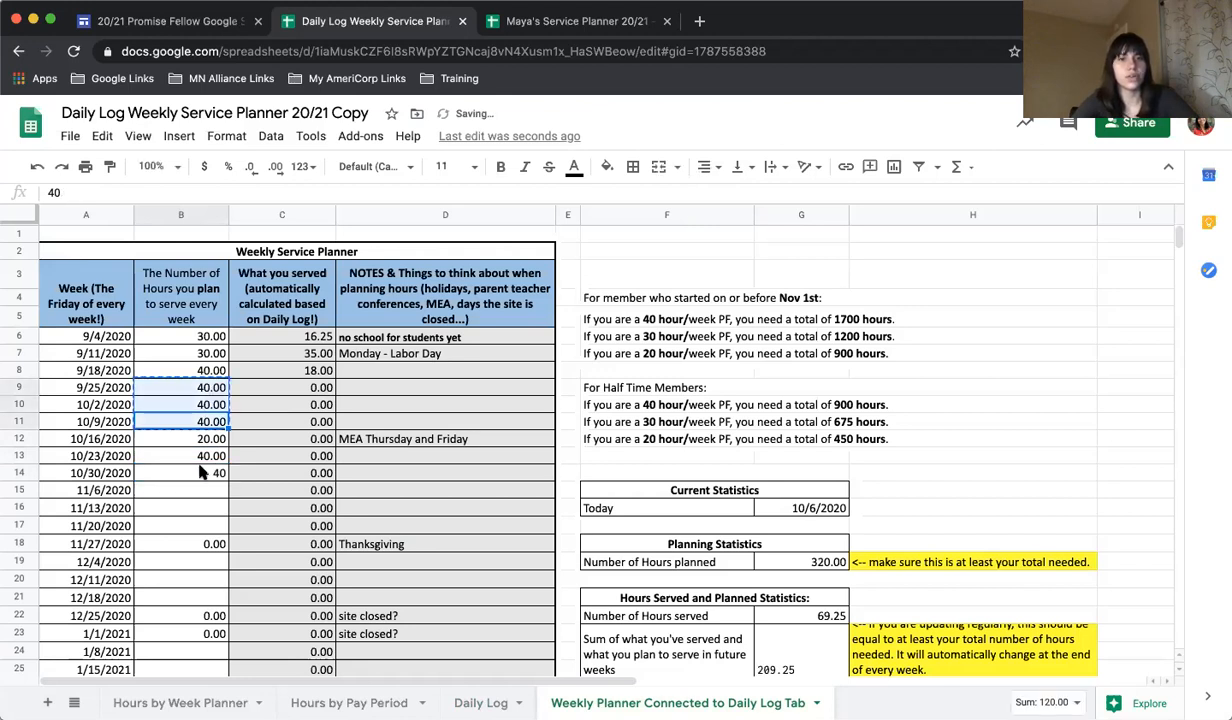
pyautogui.click(200, 472)
pyautogui.hotkey('ctrl', 'v')
# Enter 40.00 planned hours for each of the weeks of 11/20, 12/4 and 12/11/2020.
pyautogui.click(190, 524)
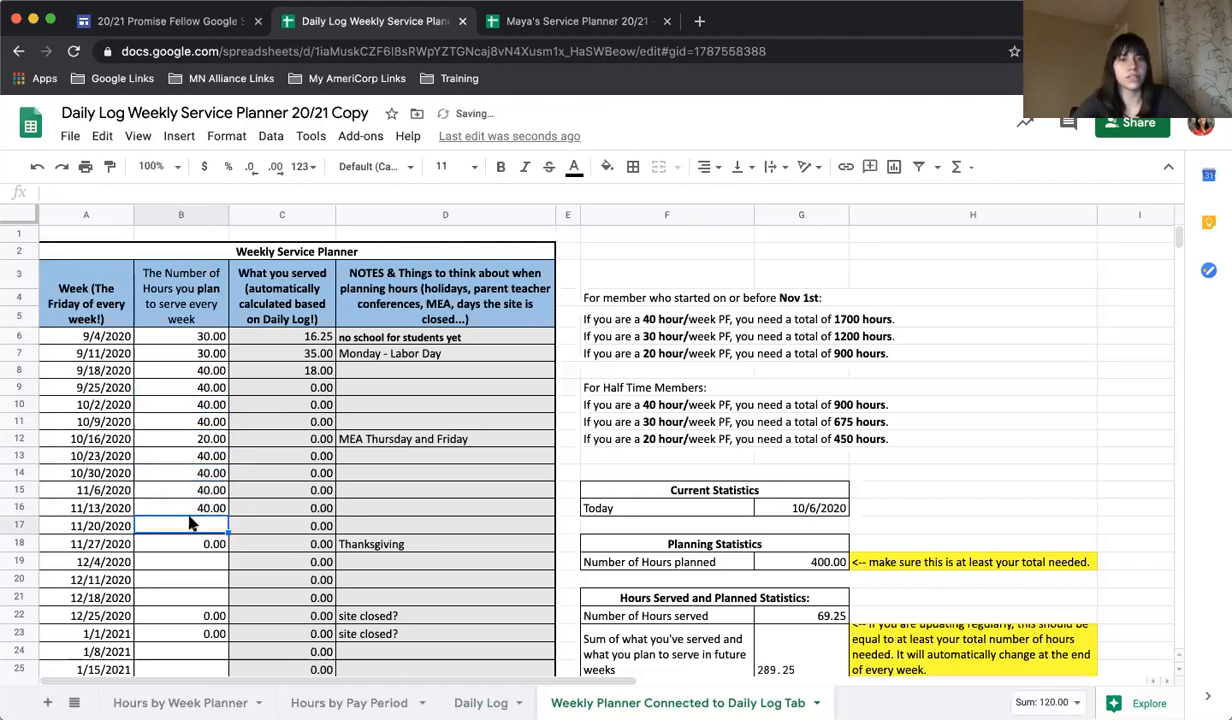
pyautogui.write('40.00')
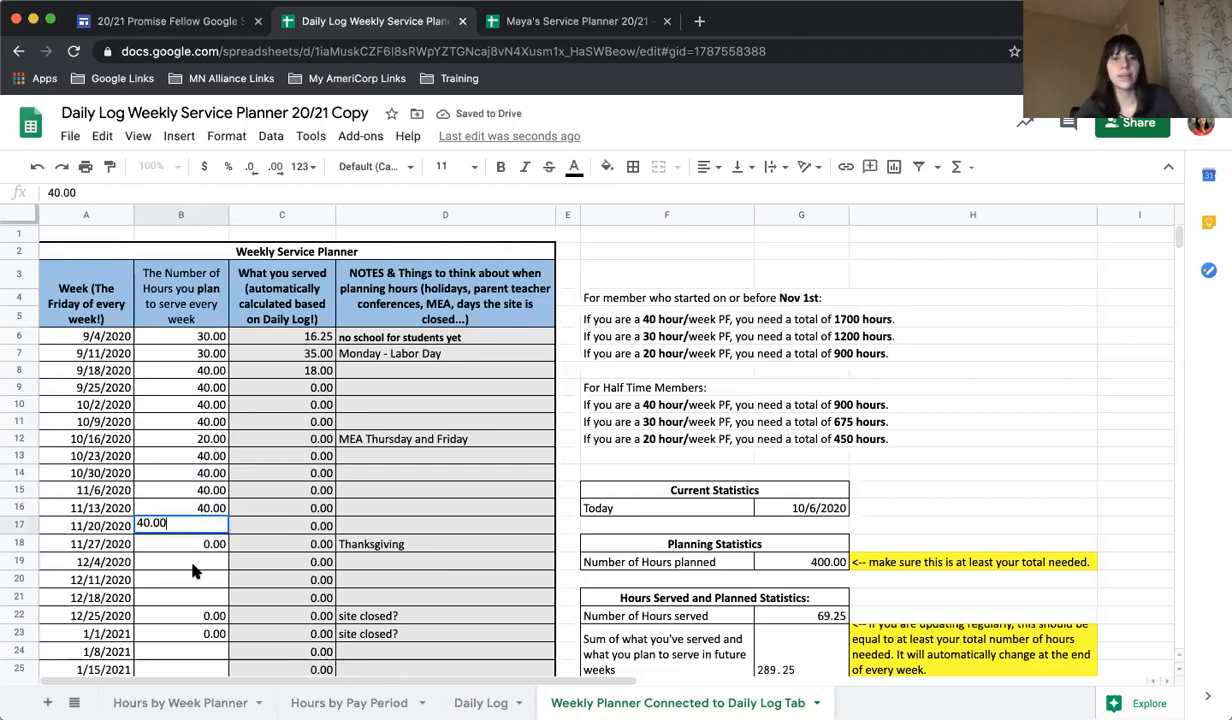
pyautogui.click(196, 566)
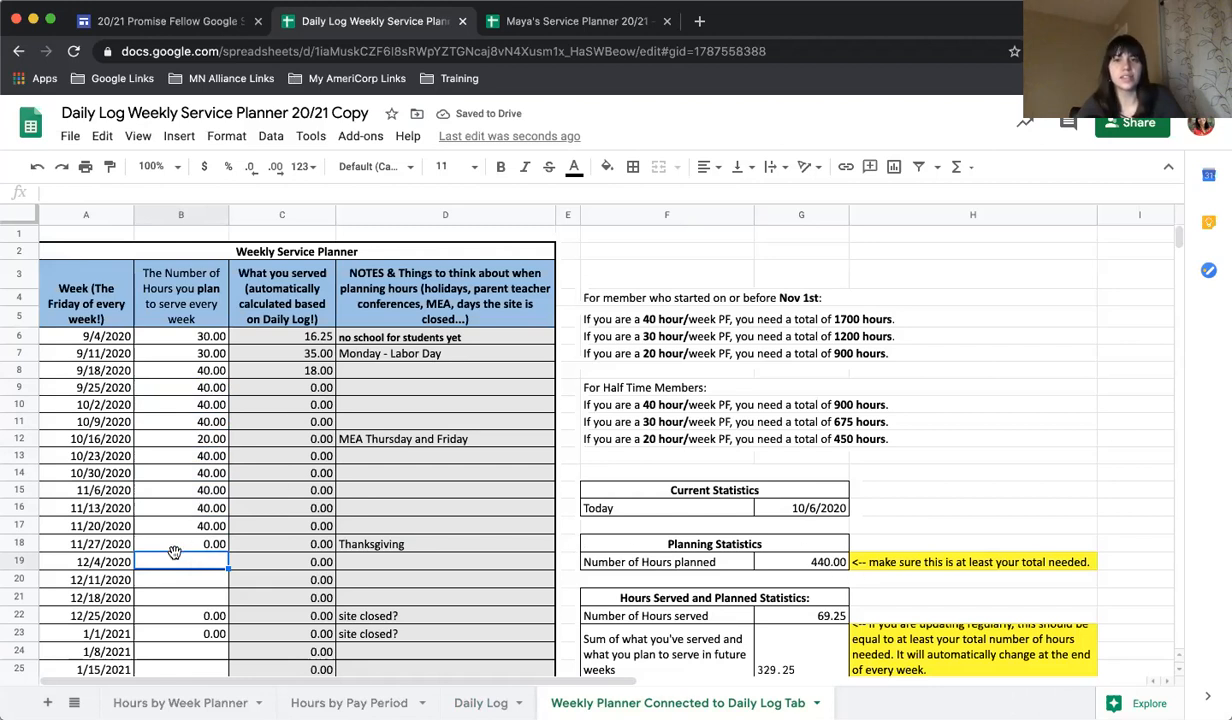
pyautogui.write('40.00')
pyautogui.press('Return')
pyautogui.write('40.00')
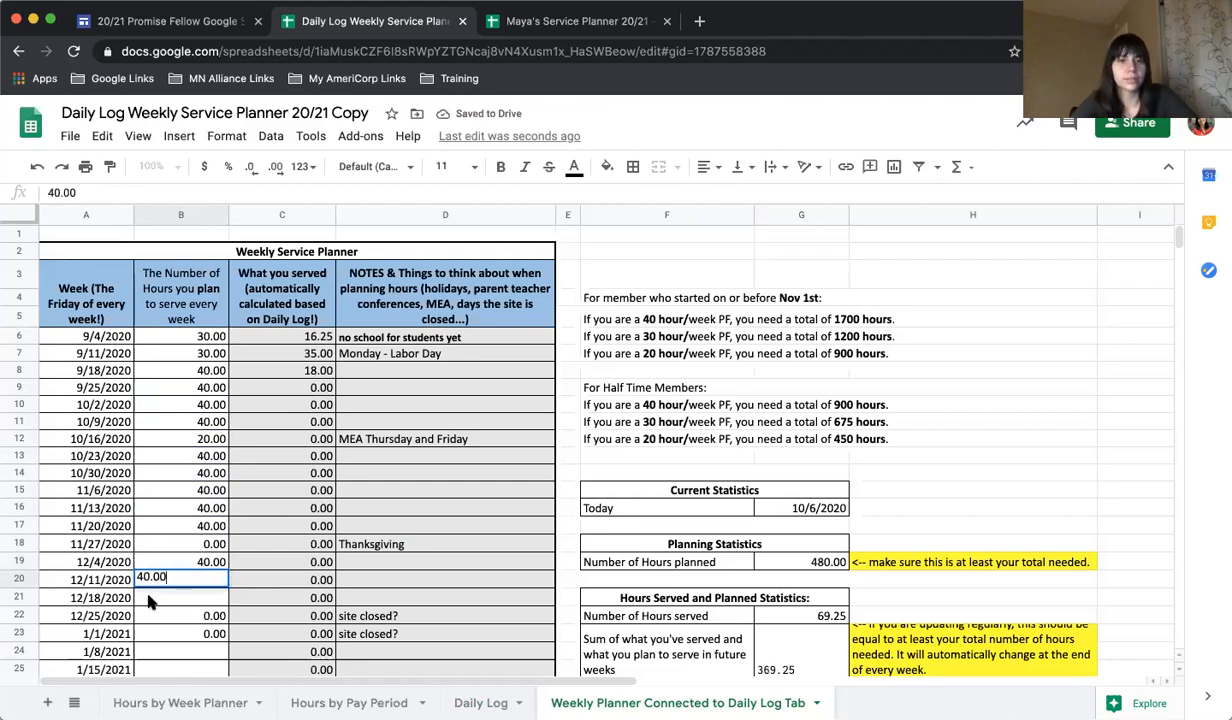
pyautogui.press('Return')
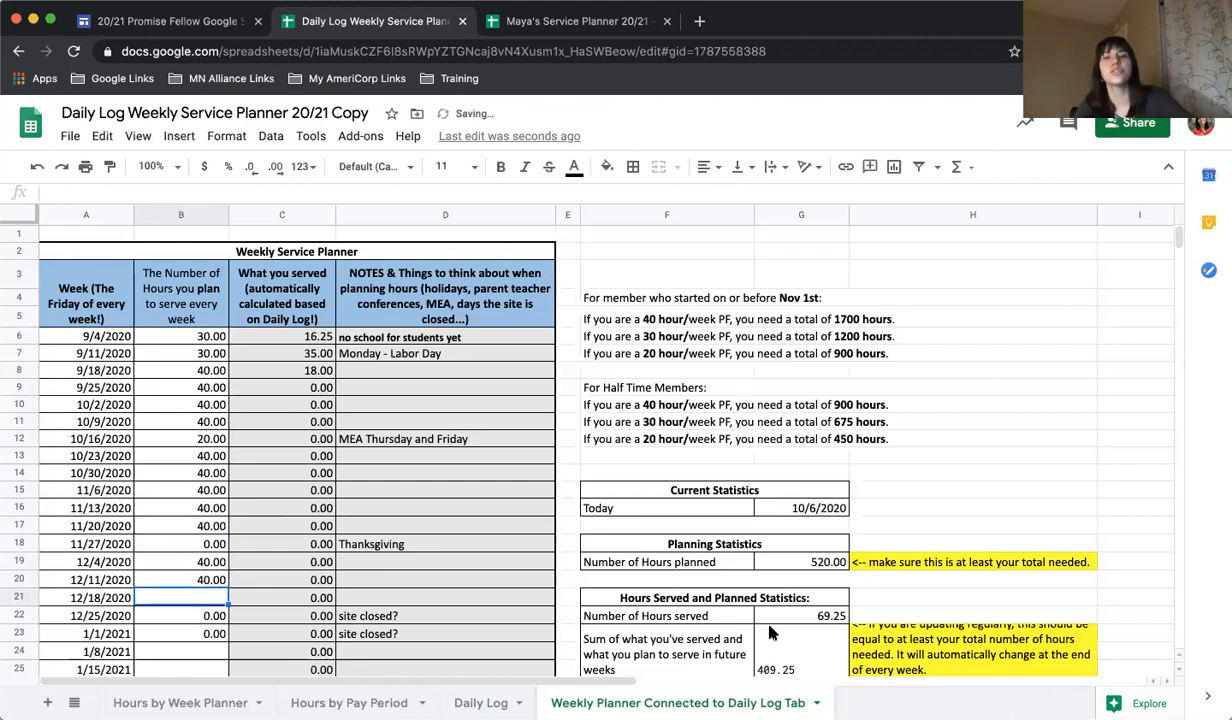
# Look over the unplanned weeks through July 2021 and the planned-hours statistics in the weekly planner.
pyautogui.scroll(-2, 305, 603)
pyautogui.scroll(-5, 262, 603)
pyautogui.click(188, 506)
pyautogui.click(171, 592)
pyautogui.click(171, 650)
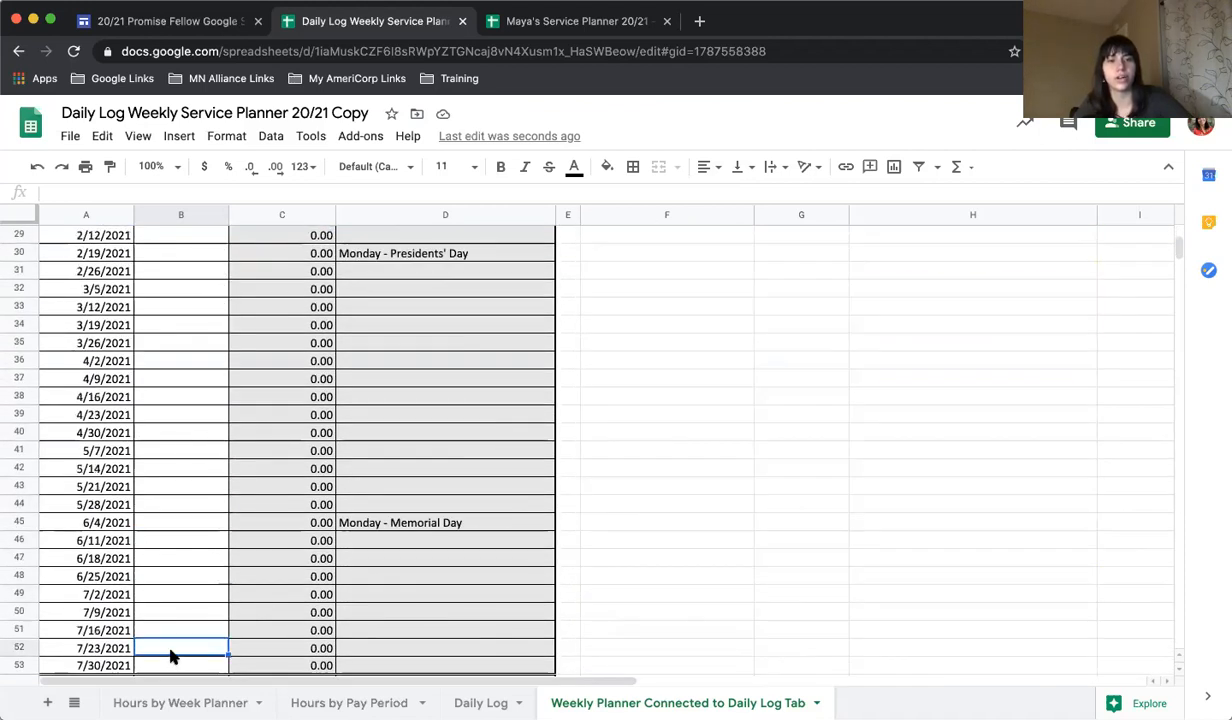
pyautogui.scroll(9, 171, 650)
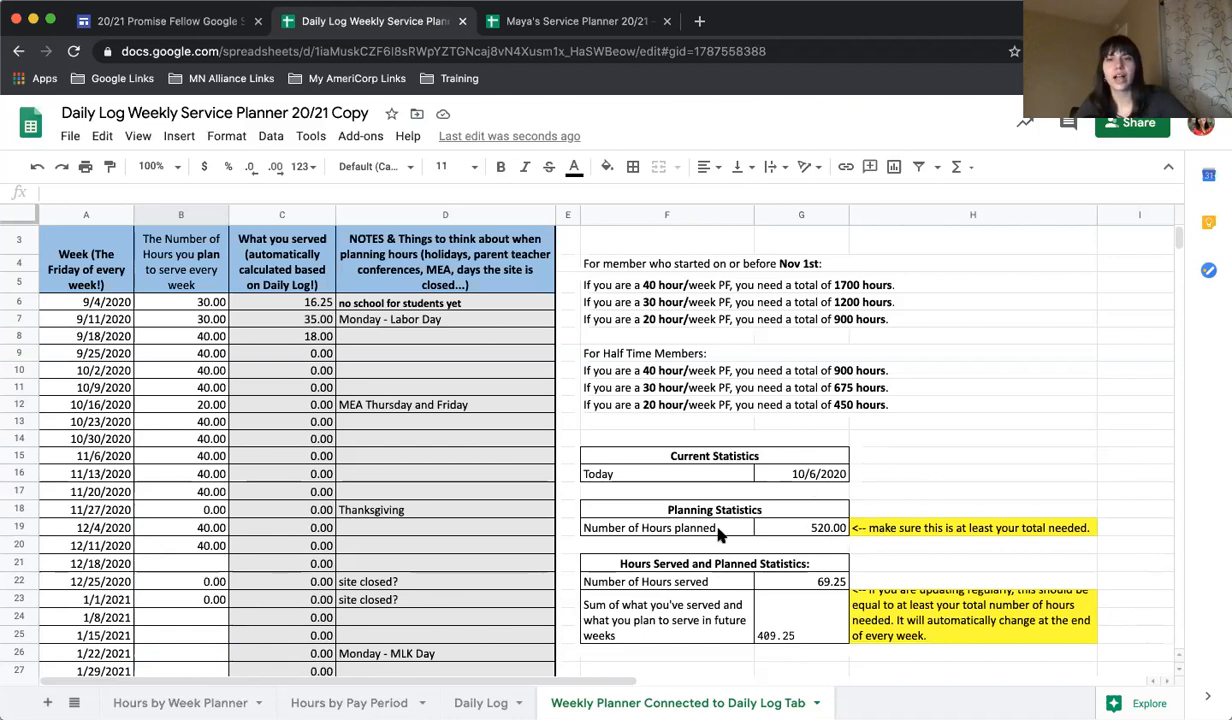
pyautogui.scroll(-5, 205, 503)
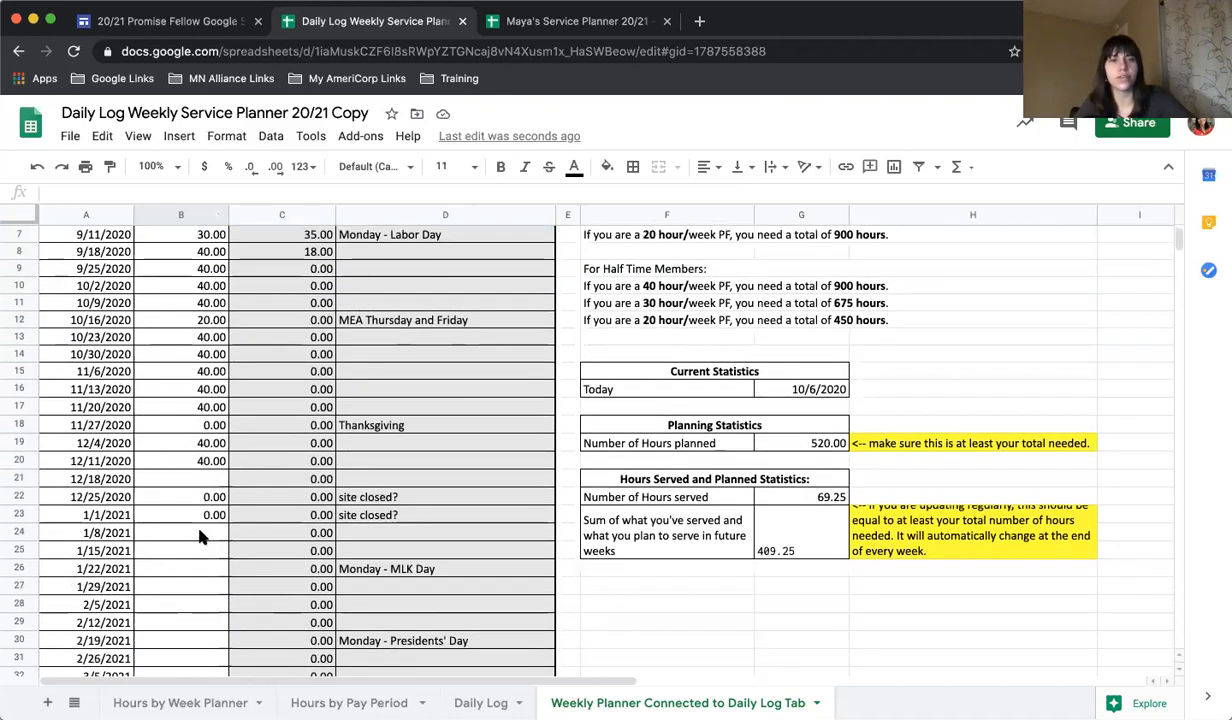
pyautogui.scroll(5, 205, 397)
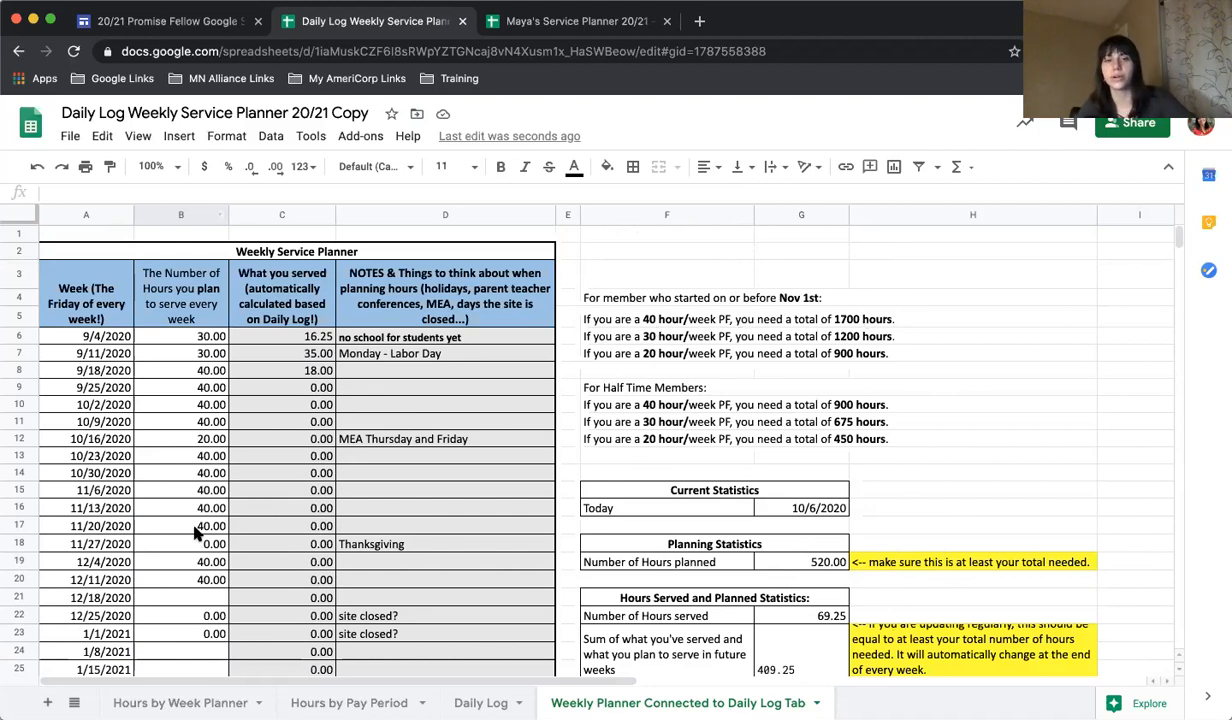
# Set the planned hours for the week of 12/18/2020 to 50.00.
pyautogui.click(167, 596)
pyautogui.write('50')
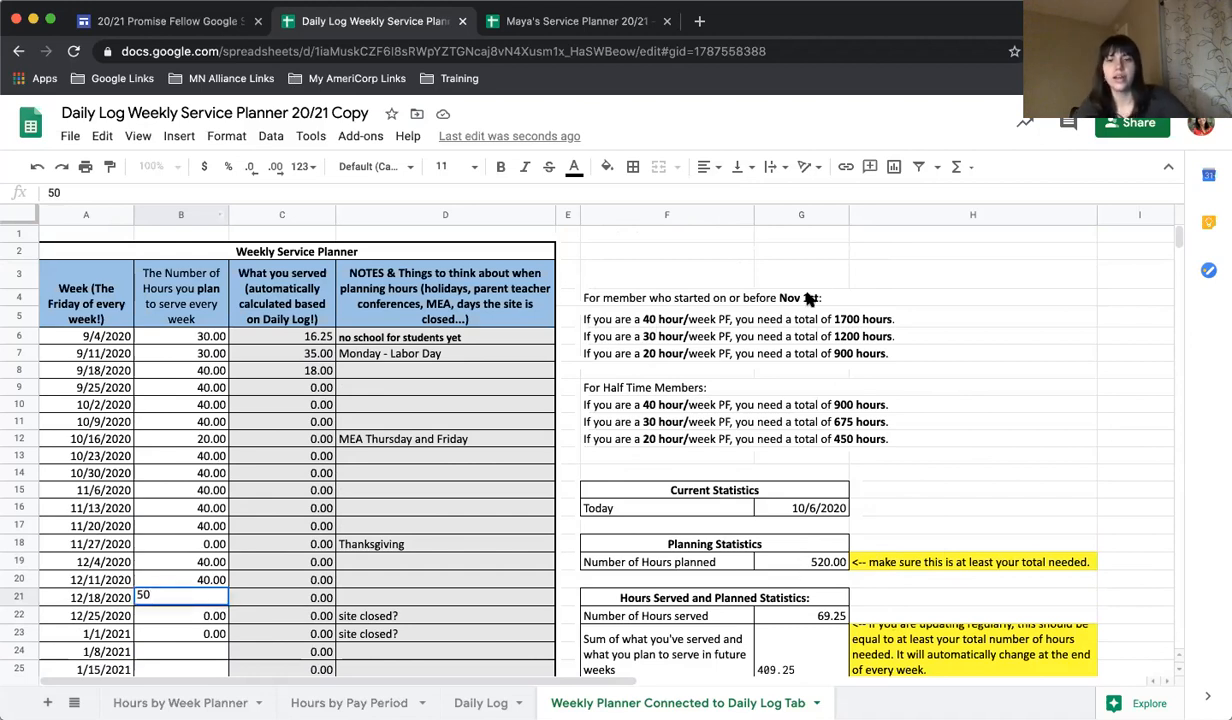
pyautogui.write('.00')
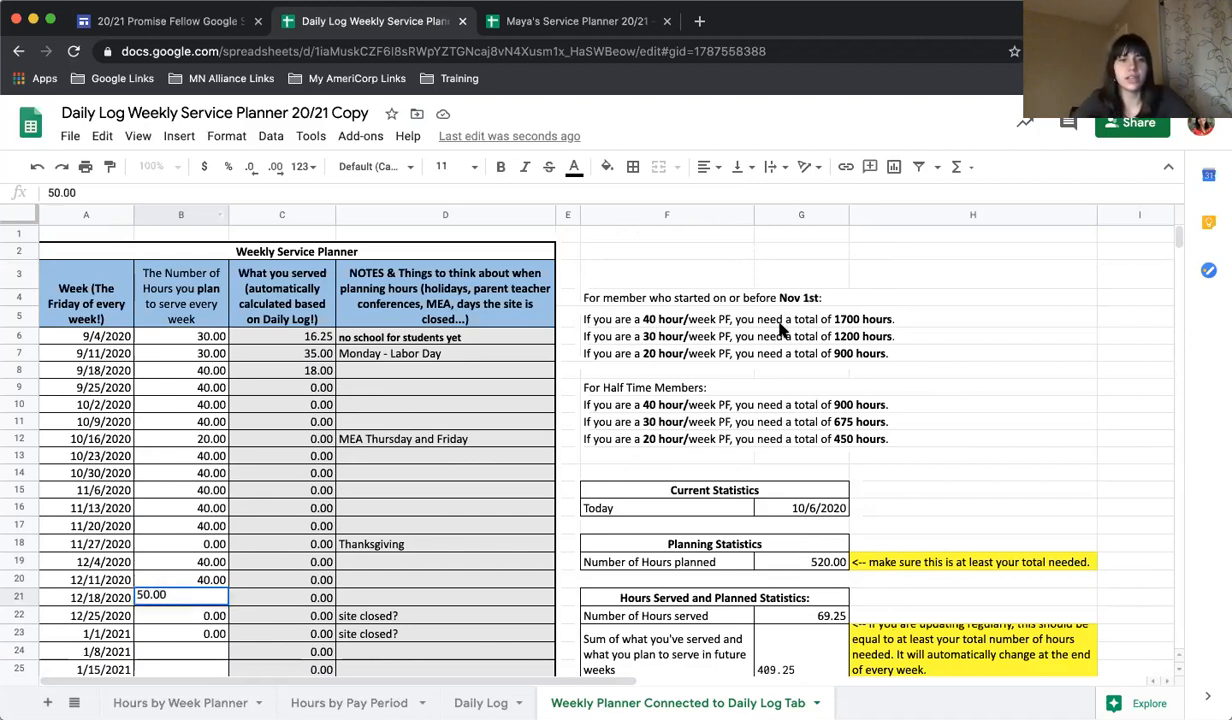
pyautogui.click(755, 446)
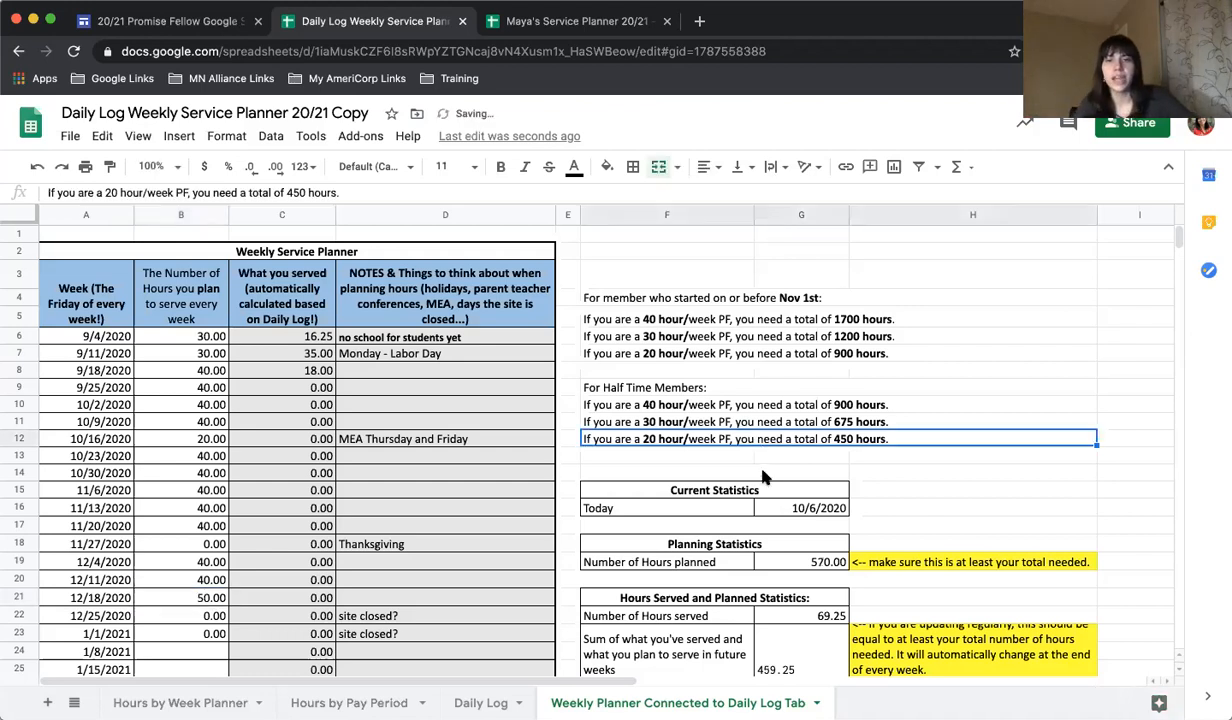
# Compare the weekly planner with the Daily Log, and examine the Number of Hours served formula and the note about regular updating.
pyautogui.scroll(-1, 700, 560)
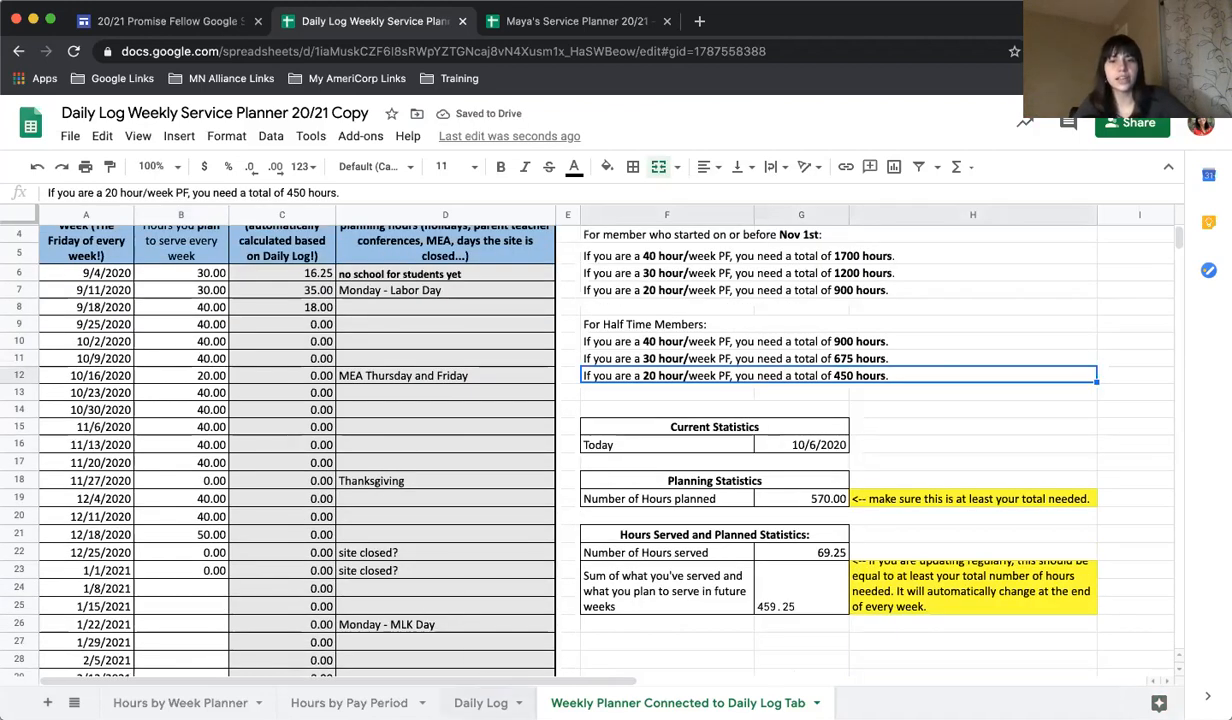
pyautogui.click(481, 703)
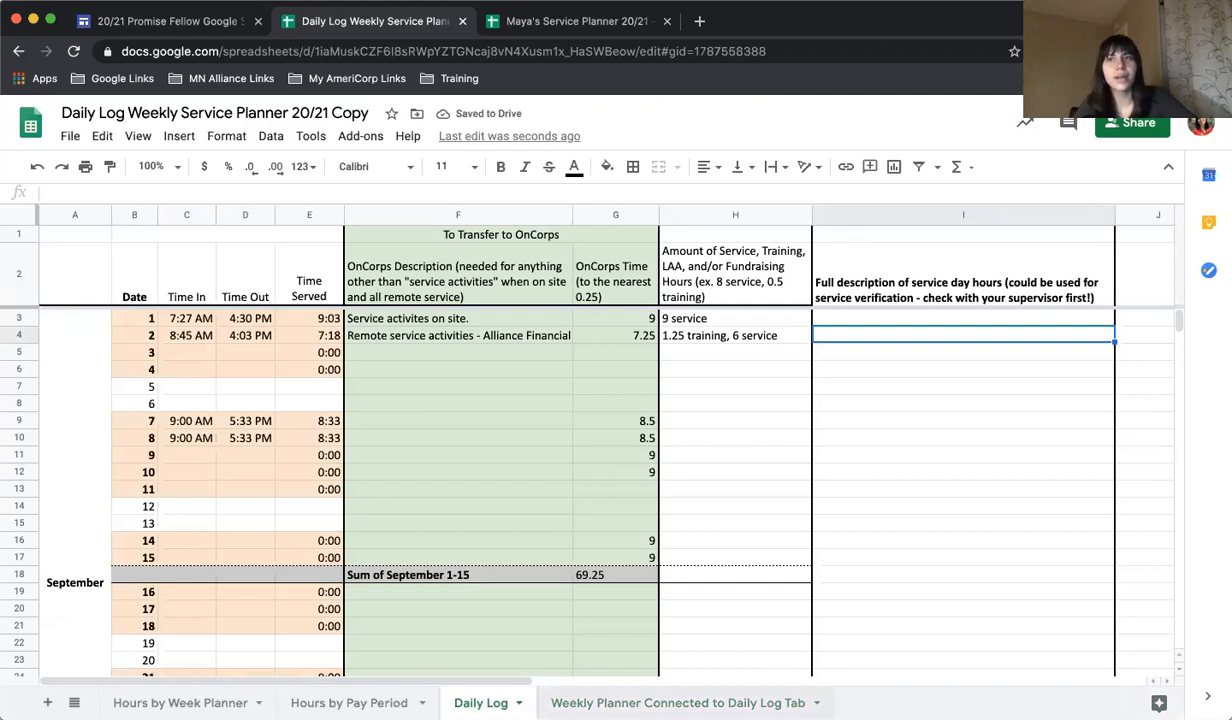
pyautogui.click(678, 703)
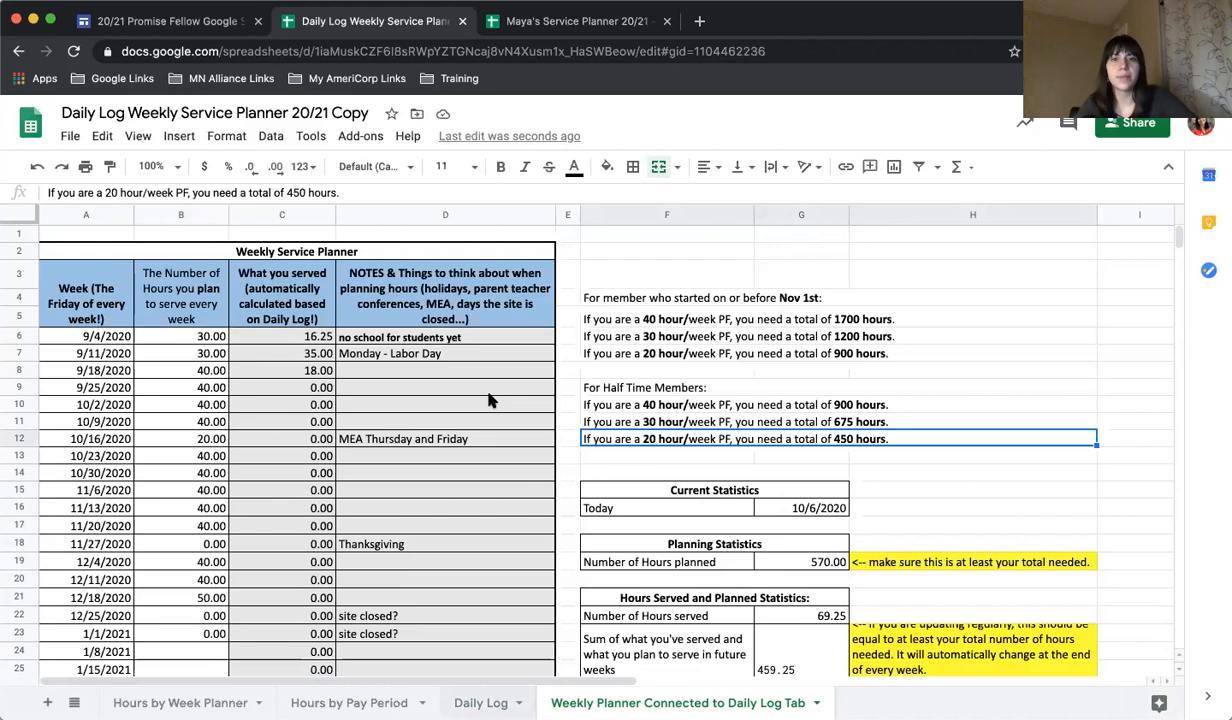
pyautogui.click(482, 703)
pyautogui.click(615, 703)
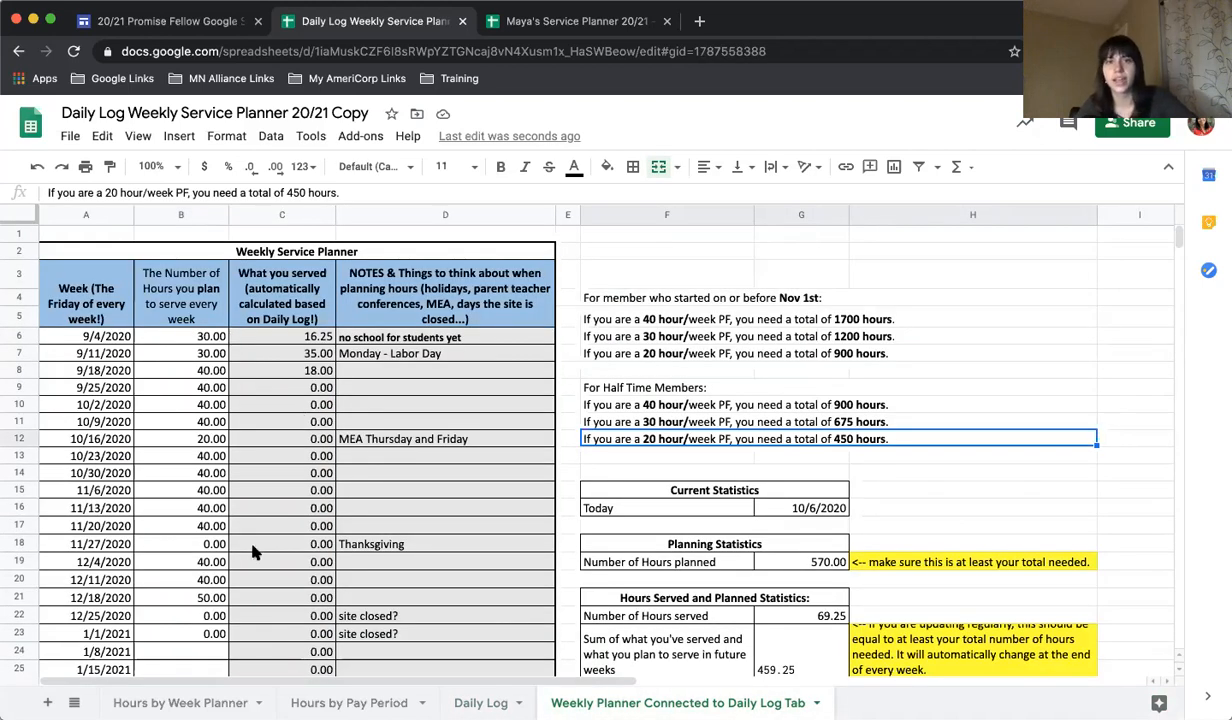
pyautogui.scroll(-2, 465, 625)
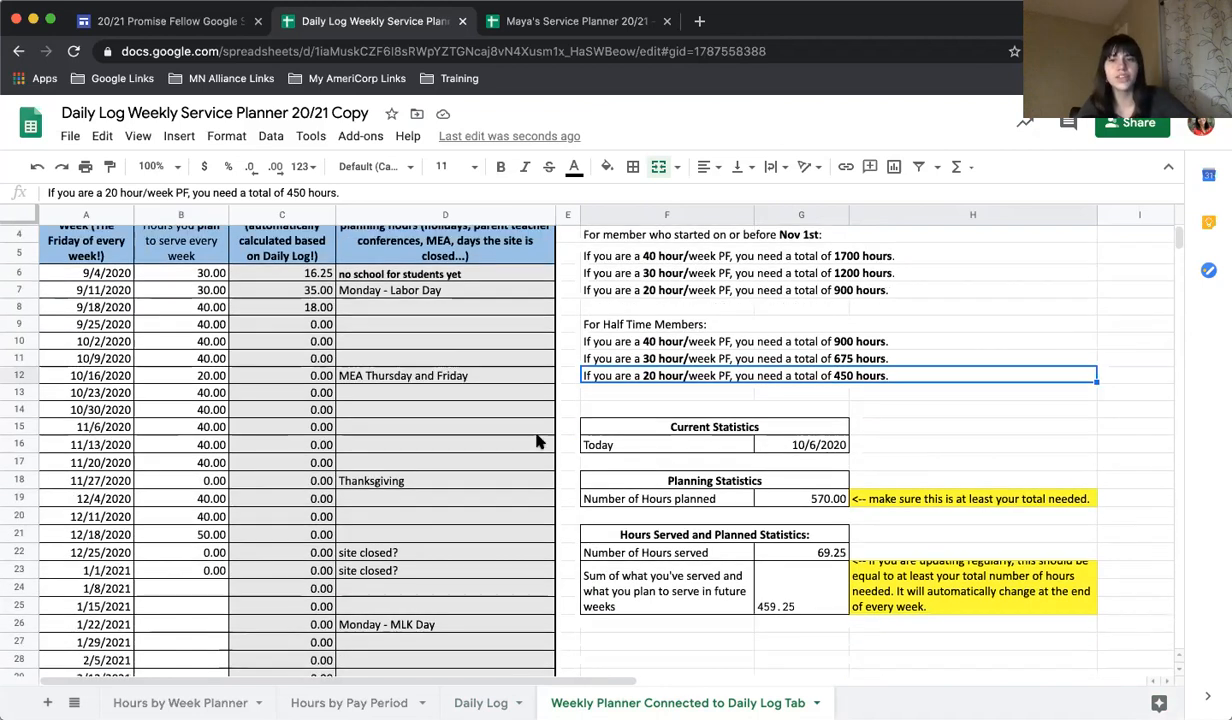
pyautogui.click(805, 553)
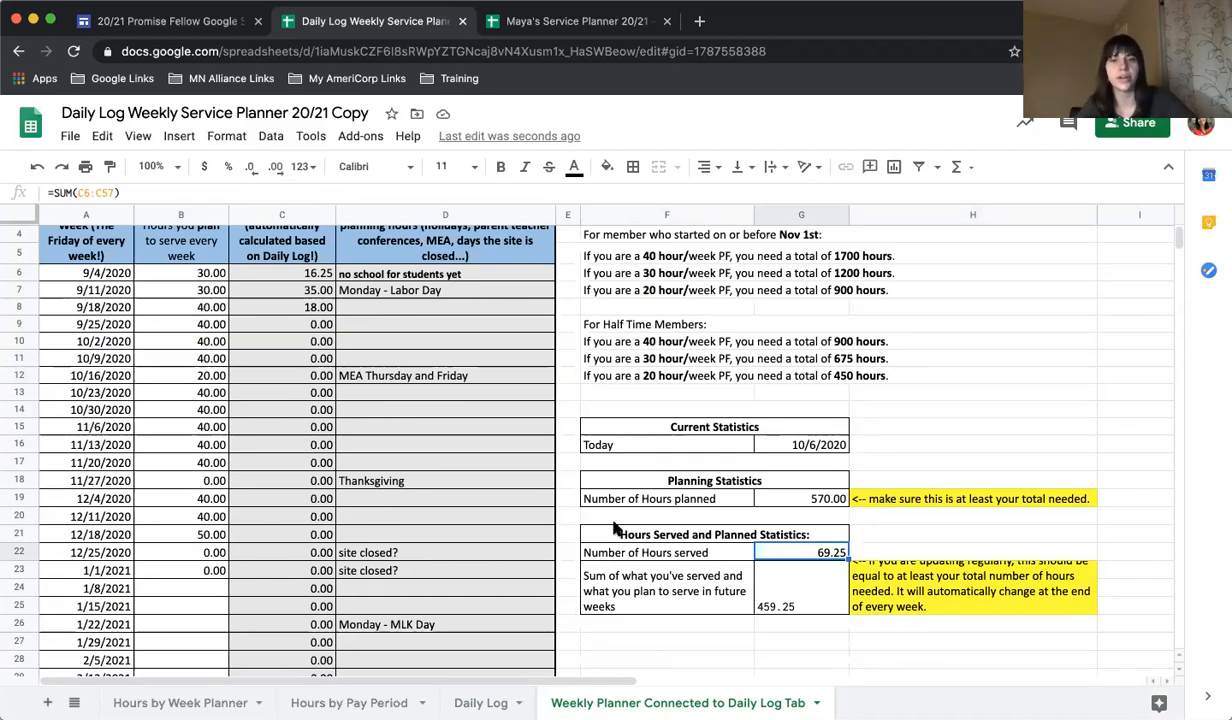
pyautogui.doubleClick(921, 593)
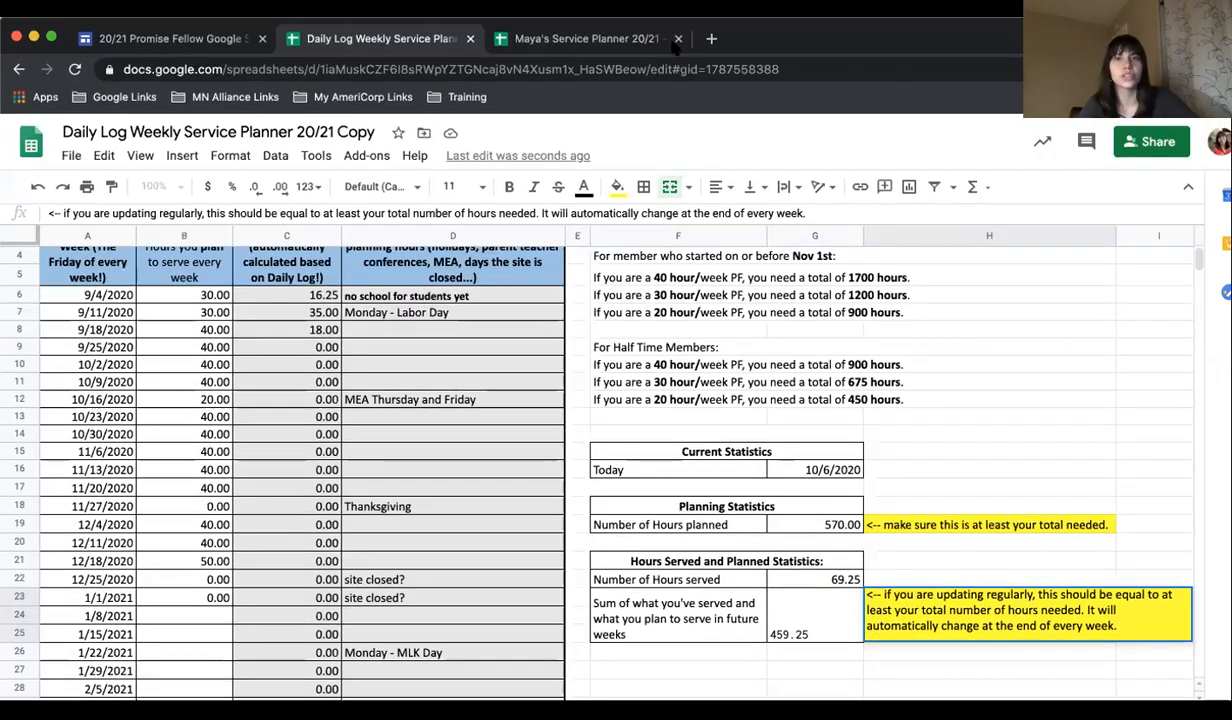
# Switch to the already filled-in Service Planner 20/21 spreadsheet and review its Daily Log from September 1.
pyautogui.click(575, 21)
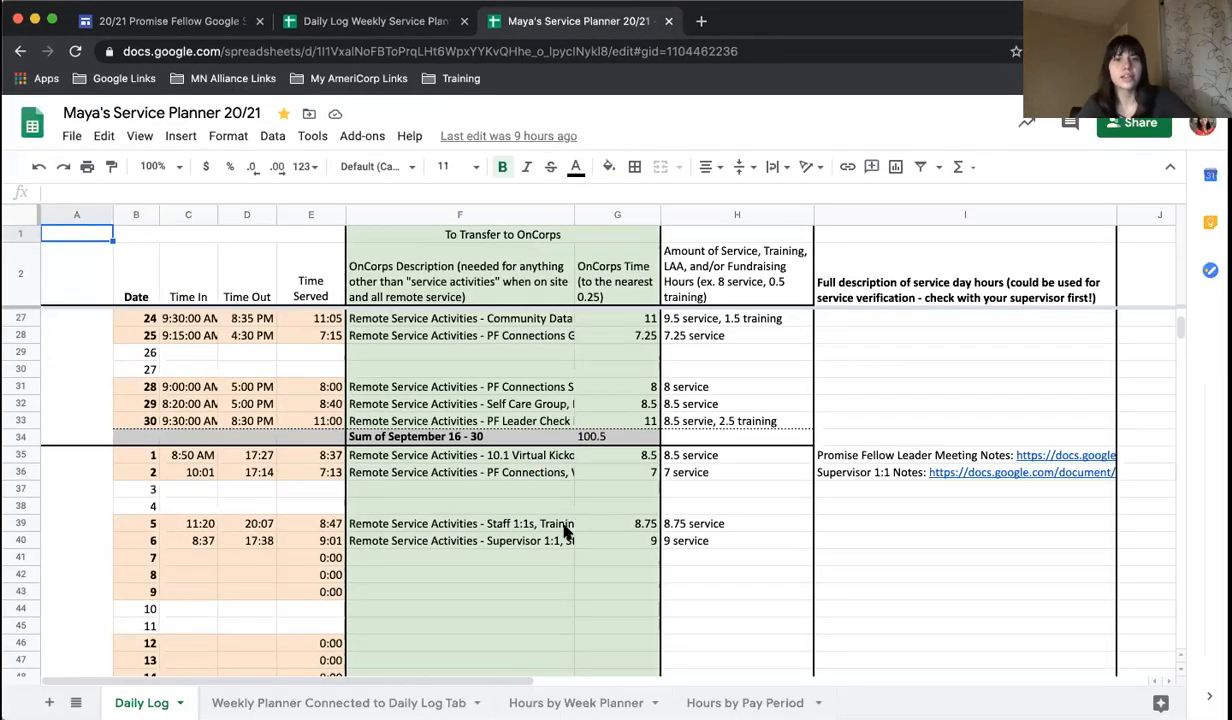
pyautogui.scroll(5, 545, 525)
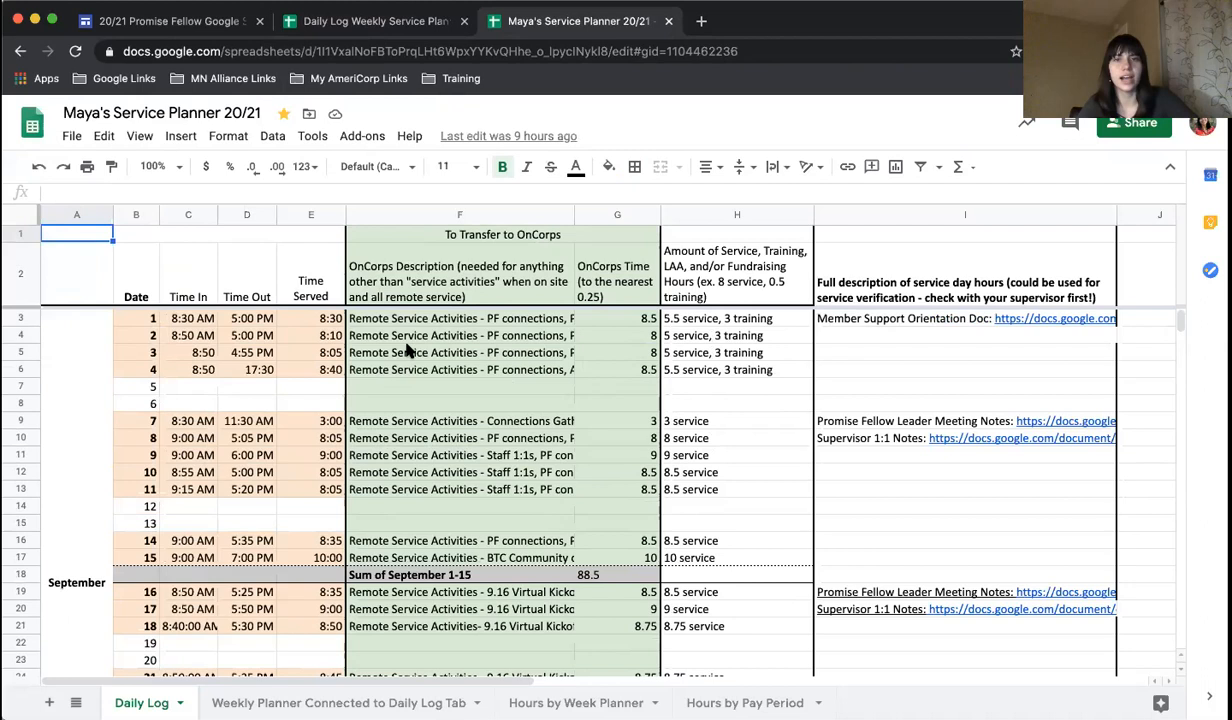
# Read the full OnCorps descriptions for September 1 and 10 in the Daily Log, and check the linked documents for September 1, 7 and 8.
pyautogui.click(418, 320)
pyautogui.doubleClick(420, 322)
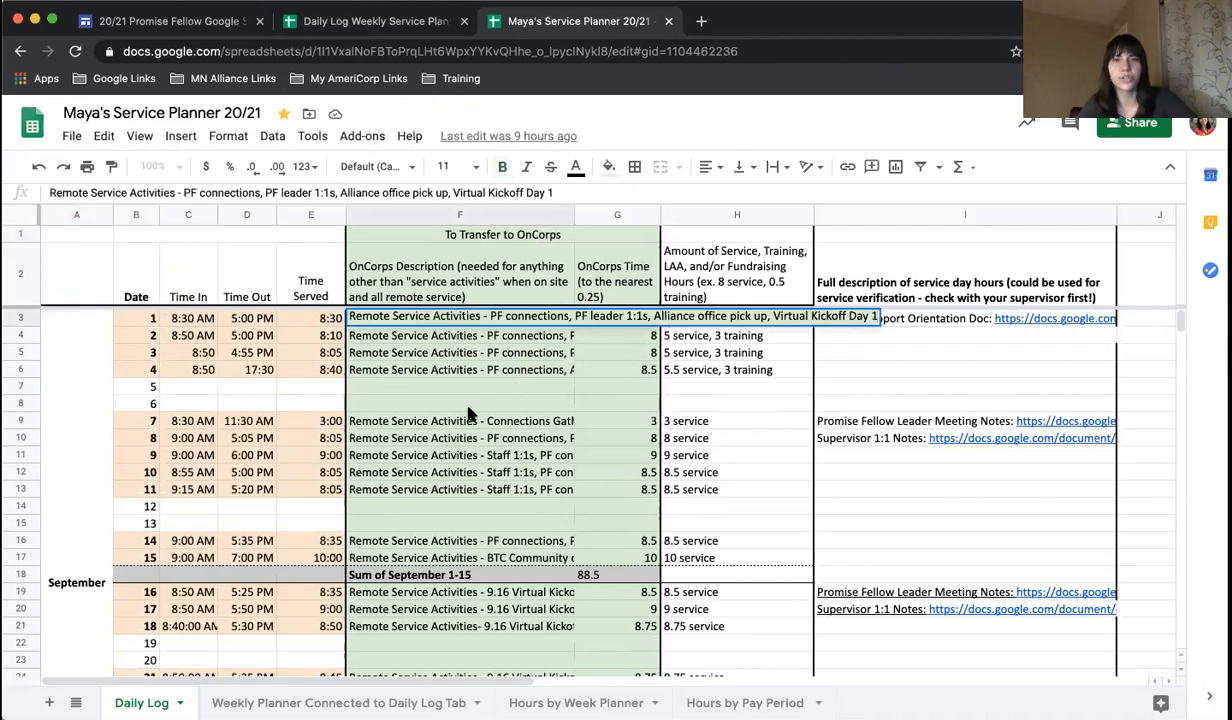
pyautogui.doubleClick(470, 471)
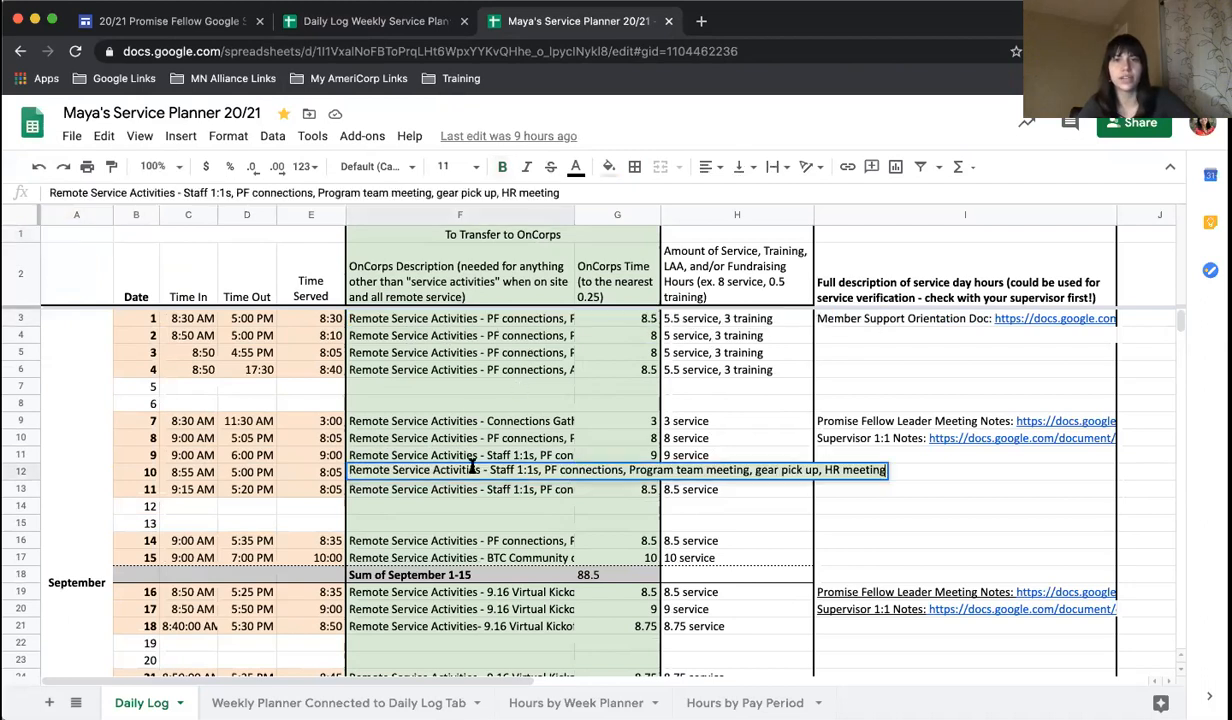
pyautogui.click(950, 318)
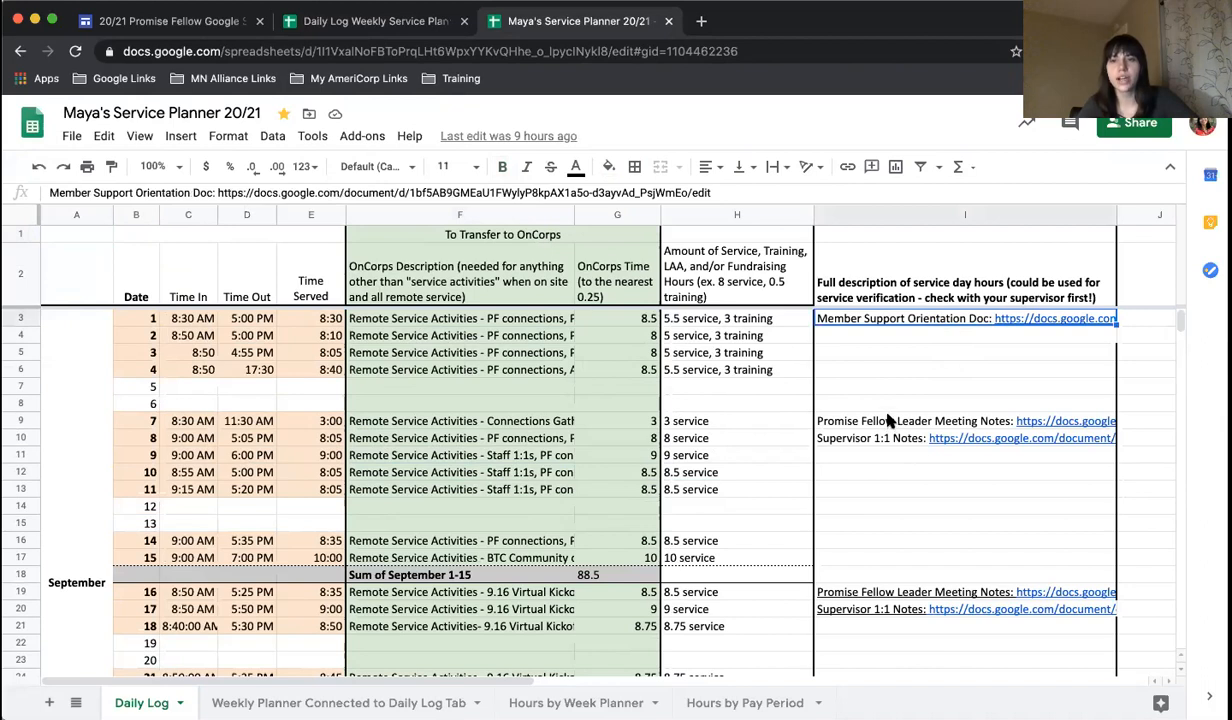
pyautogui.click(889, 421)
pyautogui.moveTo(900, 442)
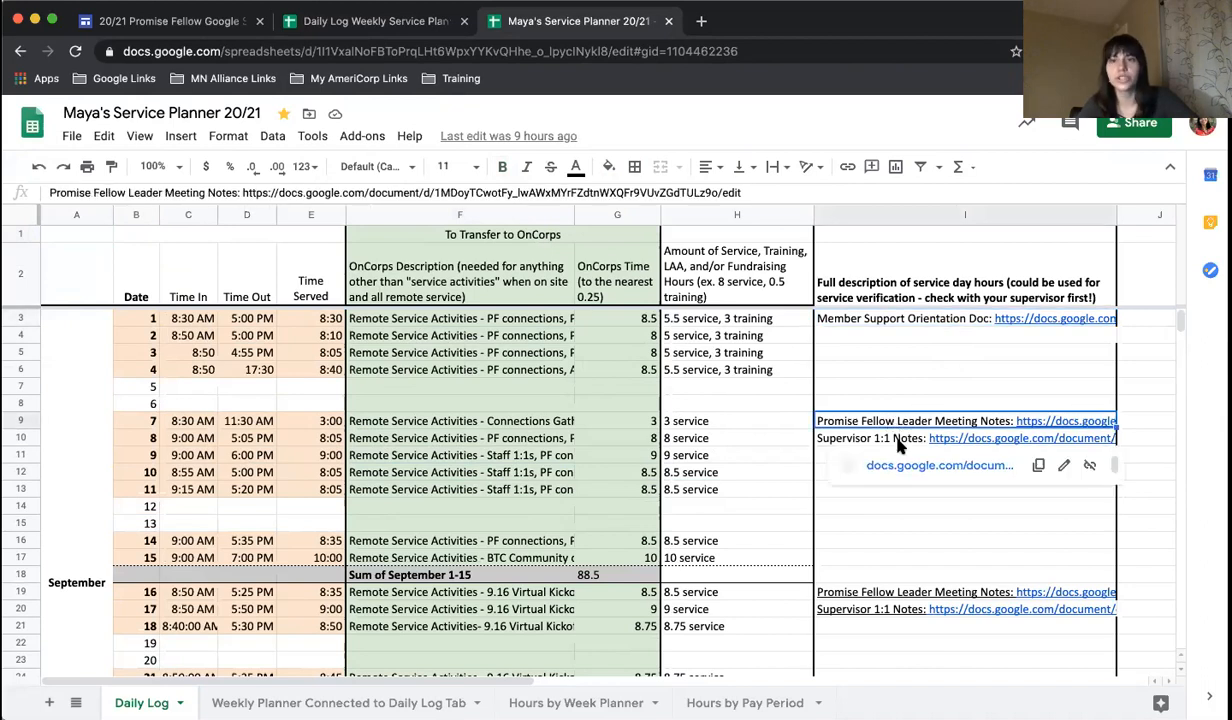
pyautogui.scroll(-1, 897, 444)
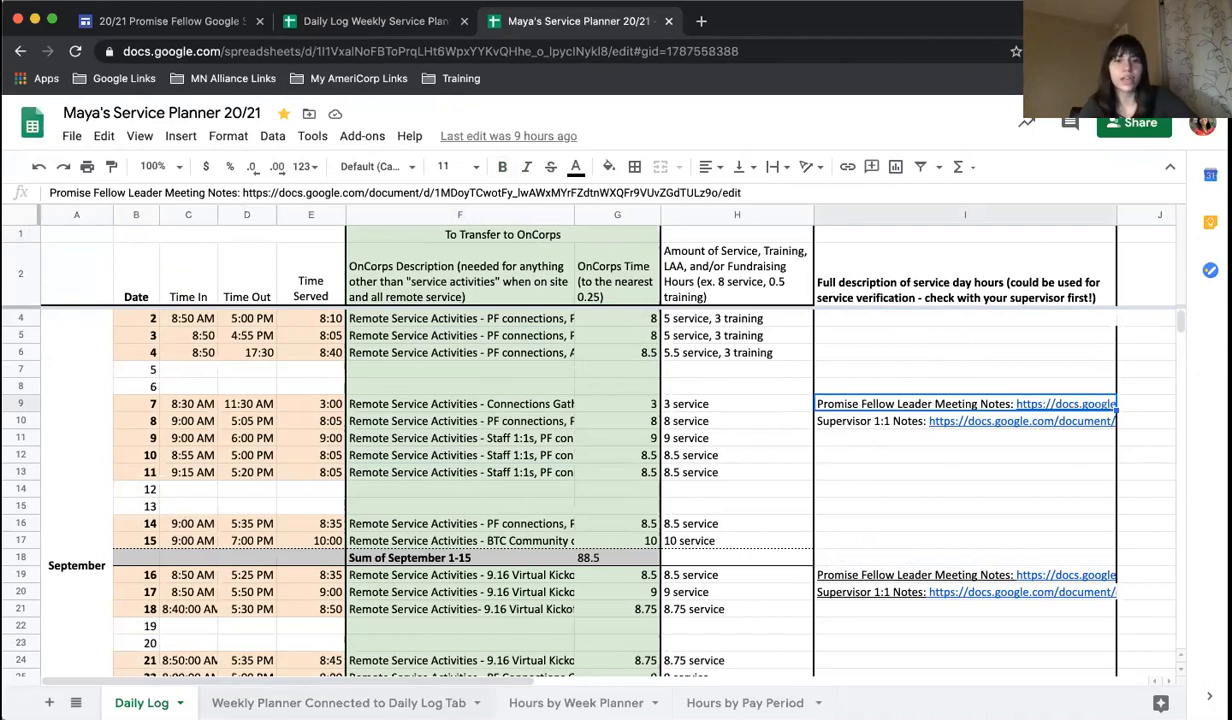
# Review the weekly planner connected to the Daily Log, from the planned hours through 8/27/2021 to the planning and hours-served statistics.
pyautogui.scroll(-1, 220, 527)
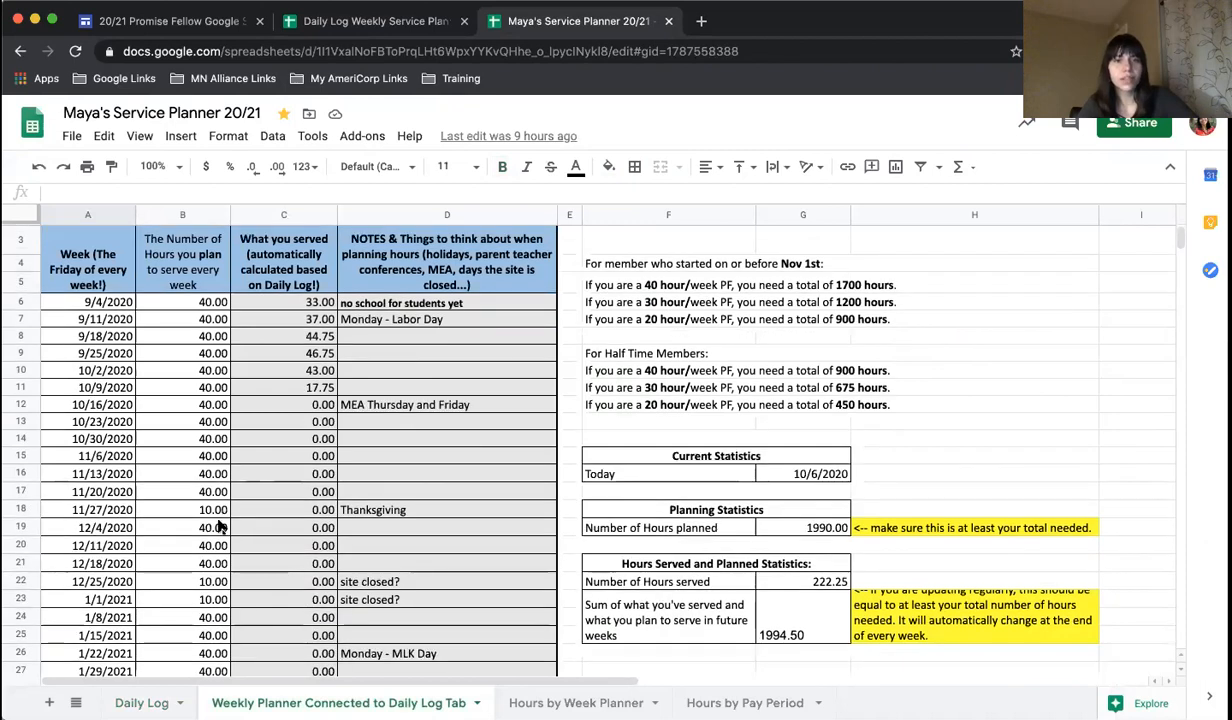
pyautogui.scroll(-6, 220, 527)
pyautogui.scroll(-2, 196, 529)
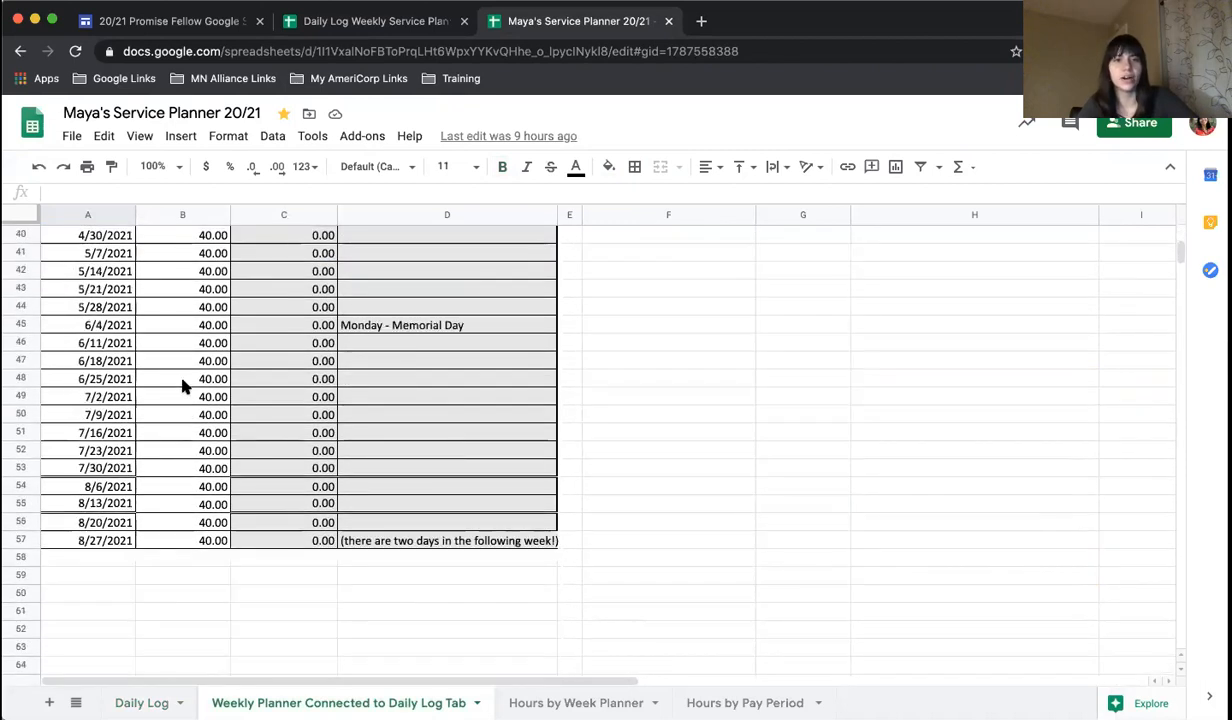
pyautogui.click(182, 379)
pyautogui.click(196, 488)
pyautogui.scroll(3, 196, 488)
pyautogui.scroll(5, 196, 490)
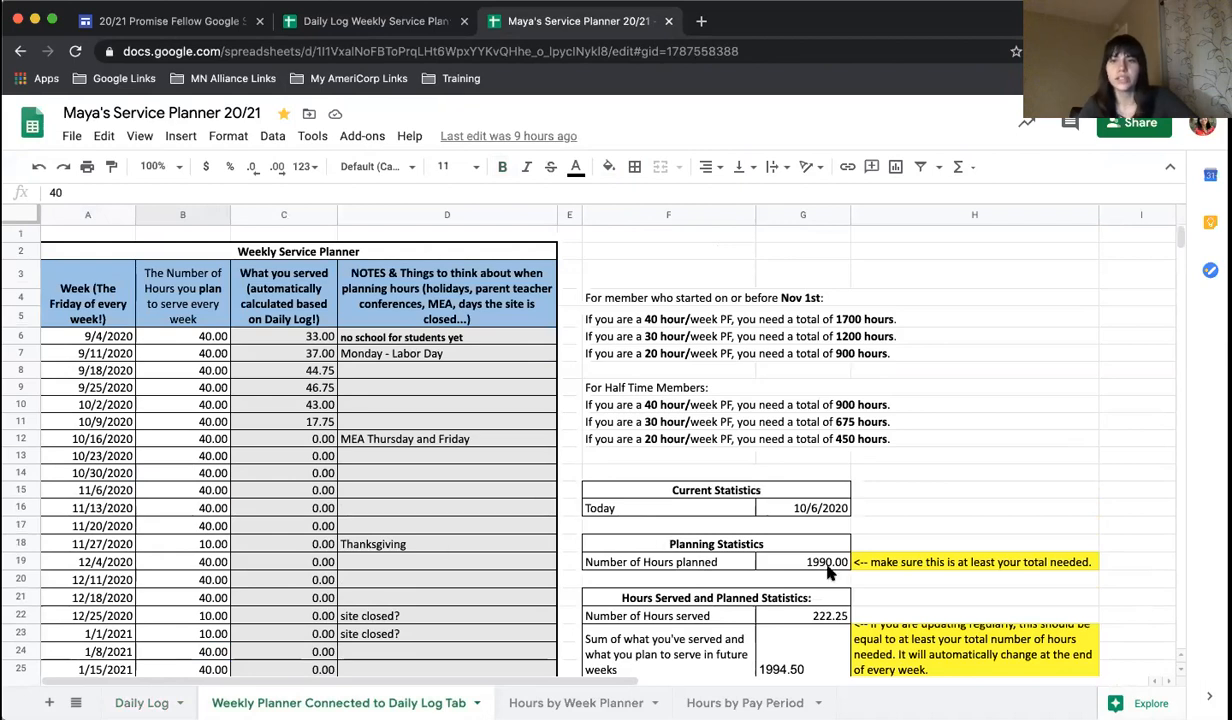
pyautogui.scroll(-1, 826, 570)
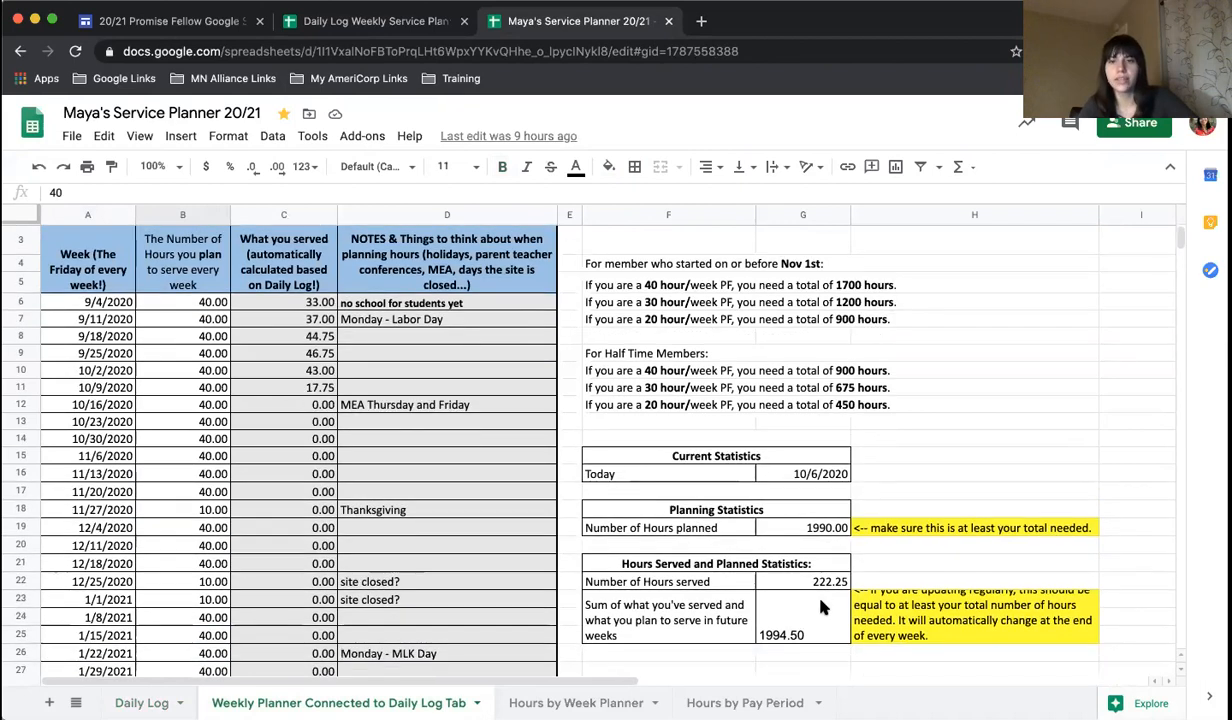